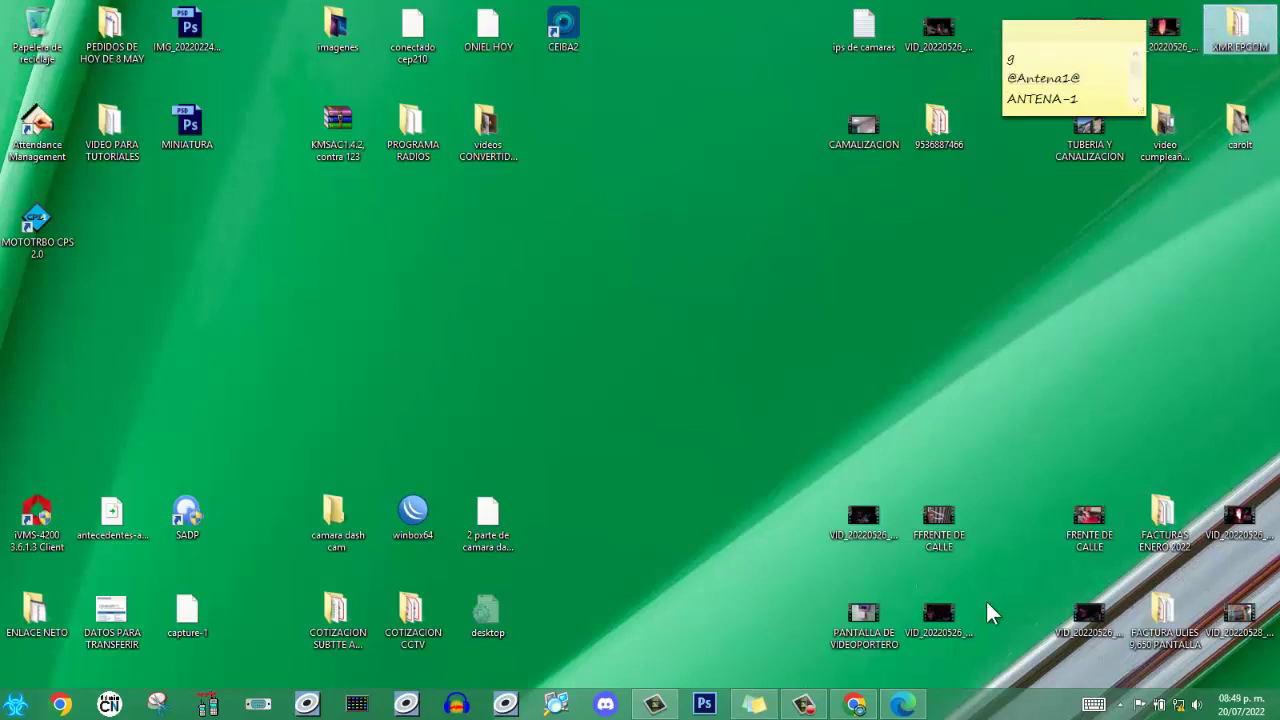
Bring the network sign-in page to the front in Edge and connect, opening the GIS Setup Wizard at aplogin.com.
click(823, 671)
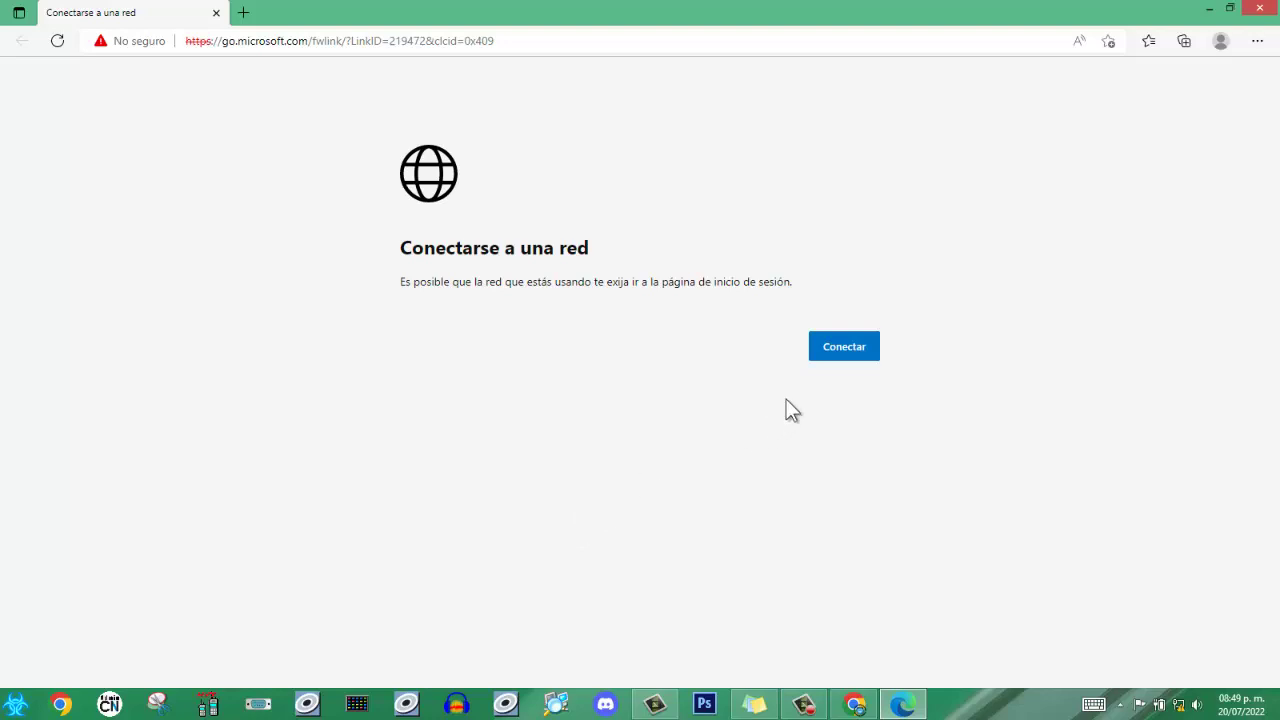
click(849, 358)
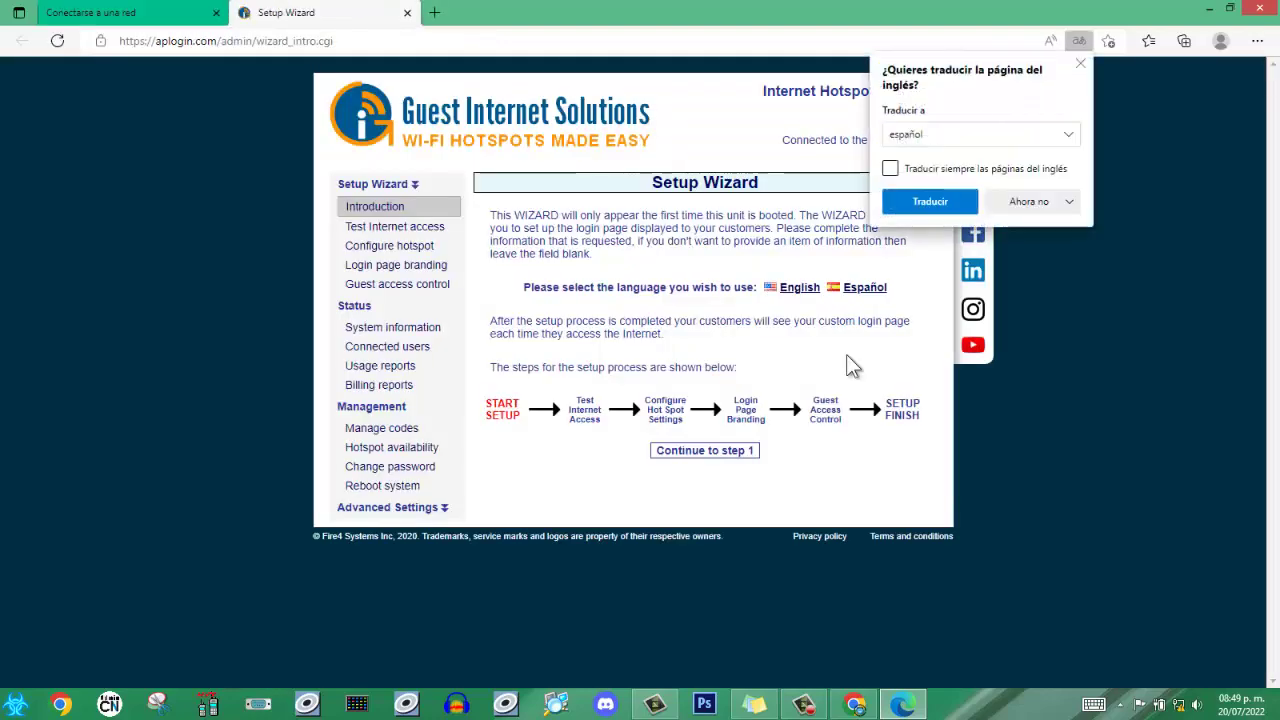
Dismiss Edge's translation offer and show the setup wizard introduction in Español.
click(1108, 407)
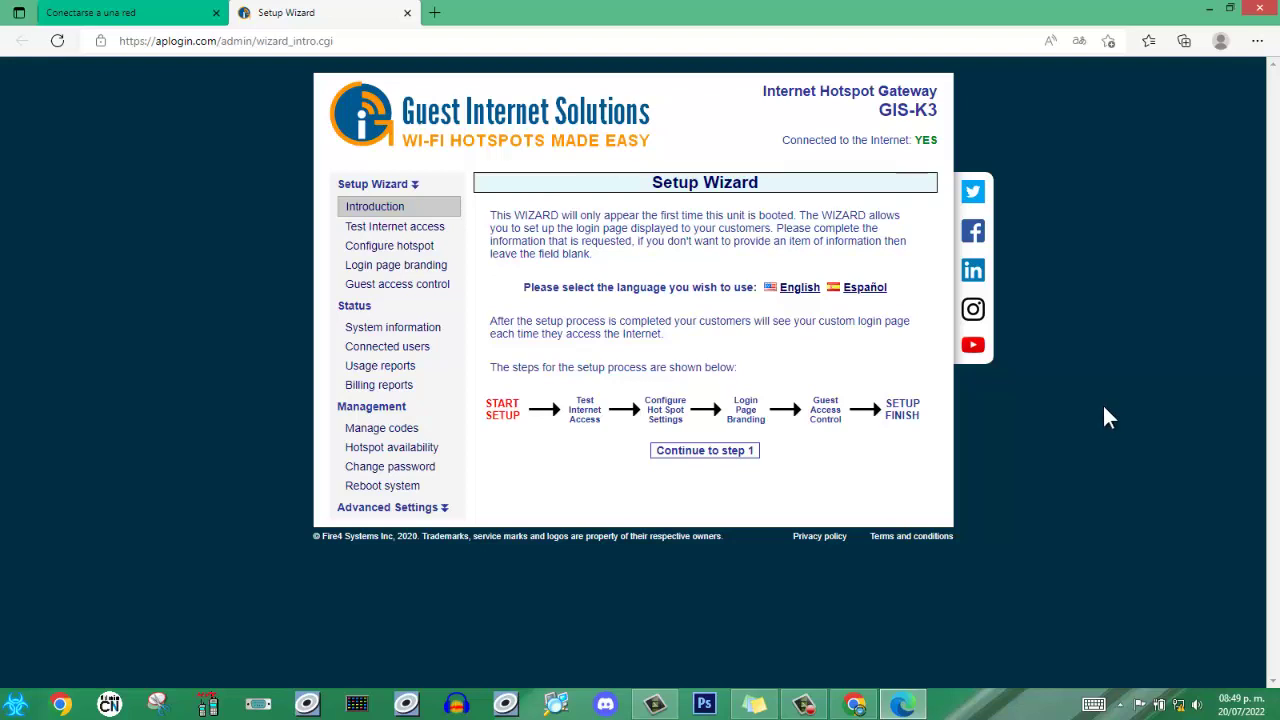
click(862, 290)
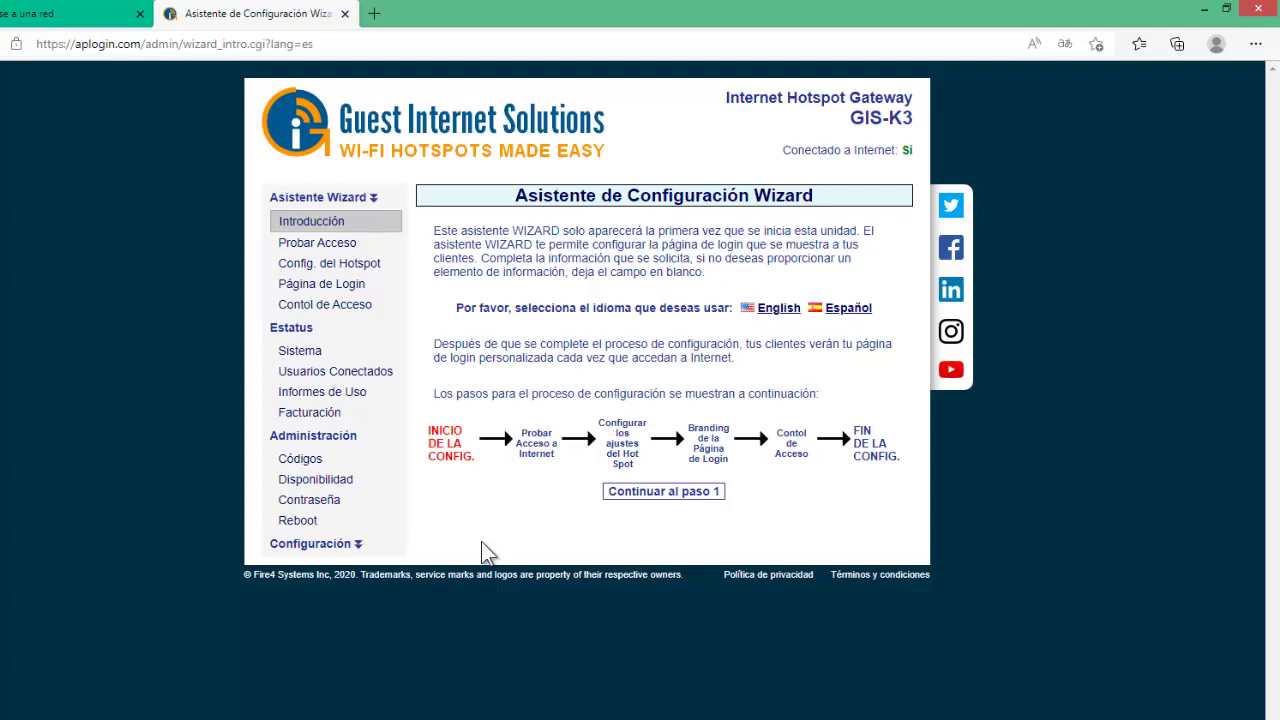
Pass the Internet access test step and reach the hotspot settings, placing the cursor in the hotspot name.
click(667, 490)
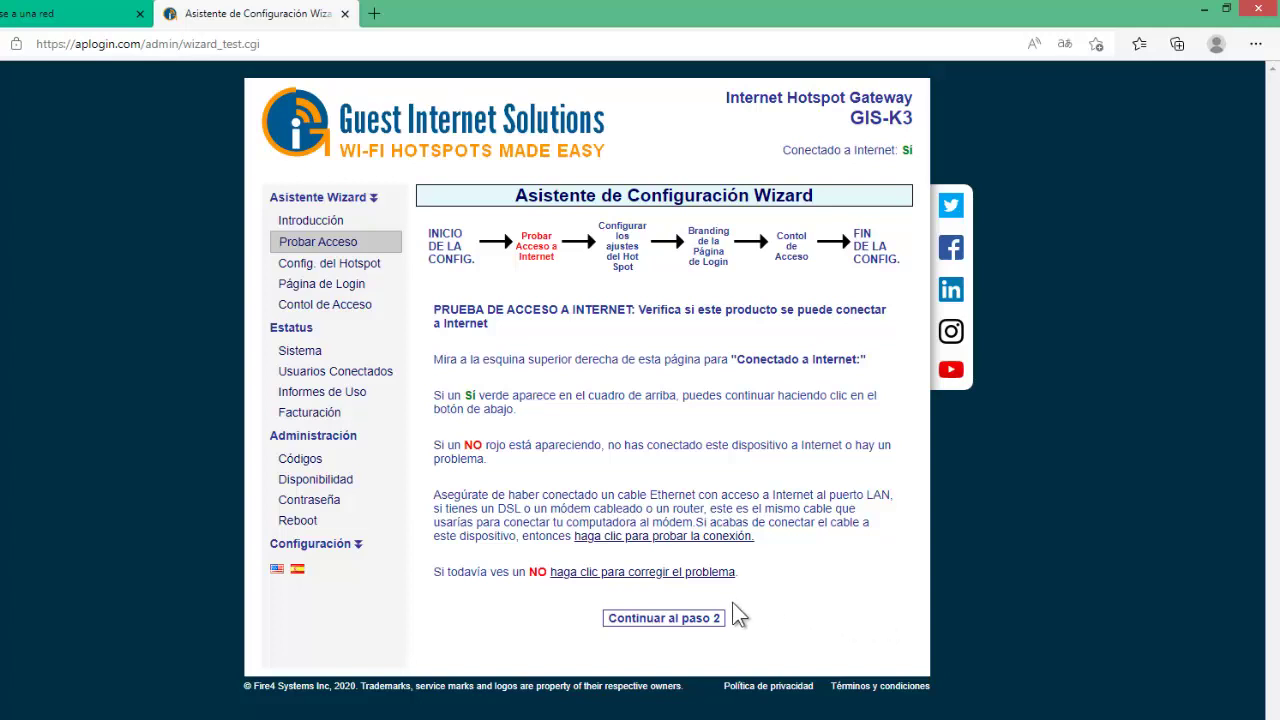
click(691, 621)
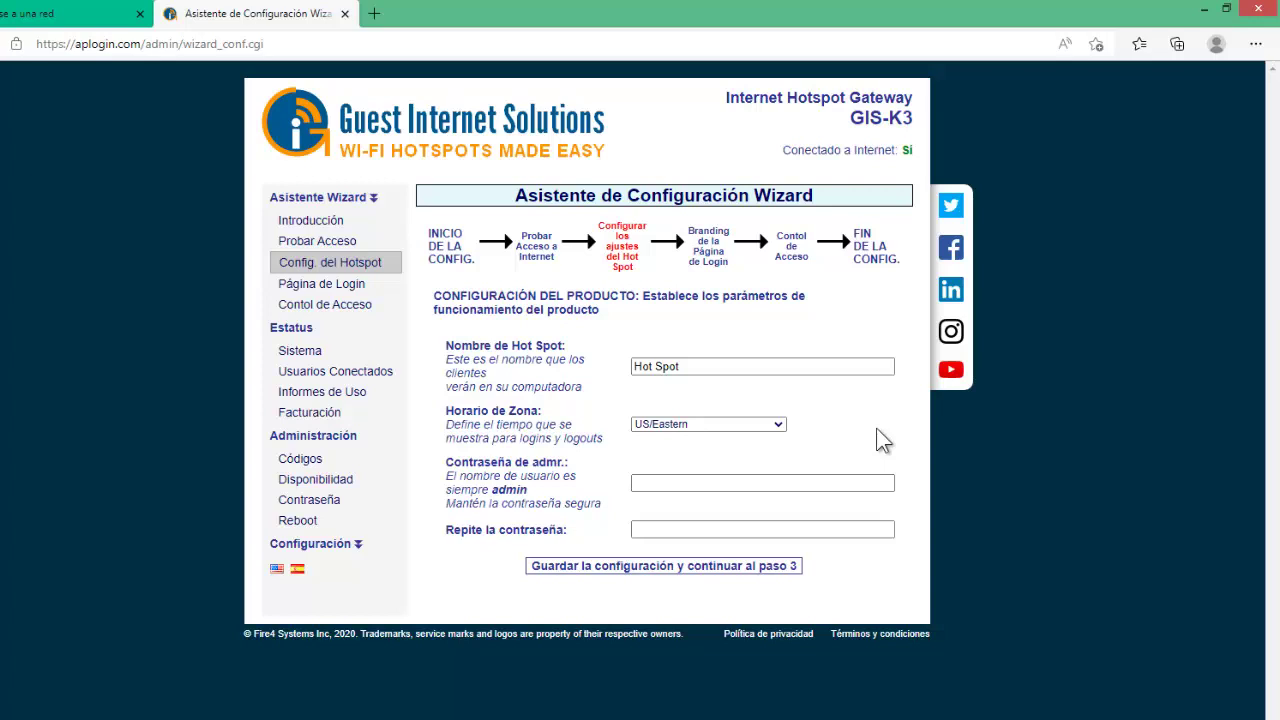
click(728, 367)
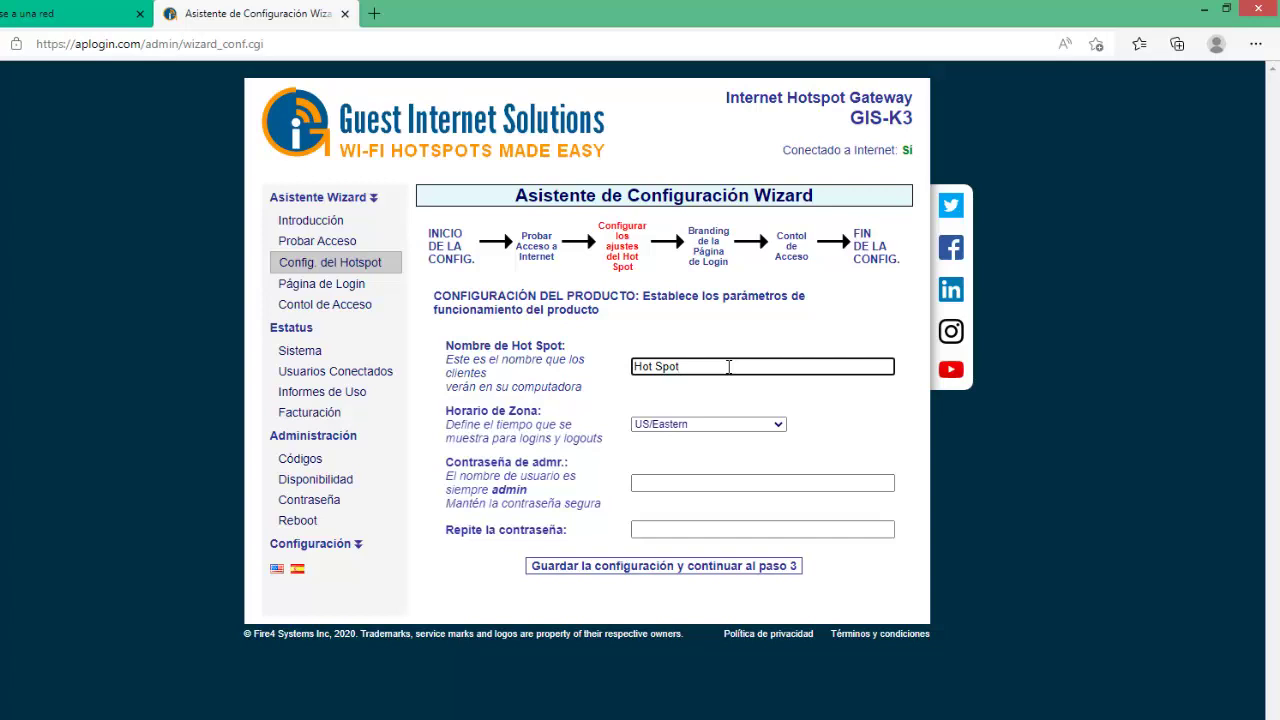
Replace the hotspot name 'Hot Spot' with 'Venta de Internet Por Fichas', fixing typos along the way.
key(BackSpace)
key(BackSpace)
key(BackSpace)
key(BackSpace)
key(BackSpace)
key(BackSpace)
key(BackSpace)
key(BackSpace)
text(tes)
key(BackSpace)
key(BackSpace)
key(BackSpace)
text(Ventasde)
key(BackSpace)
key(BackSpace)
text(de)
key(BackSpace)
key(BackSpace)
text(de l)
text(Interne)
text(t)
text( Po)
text(r F)
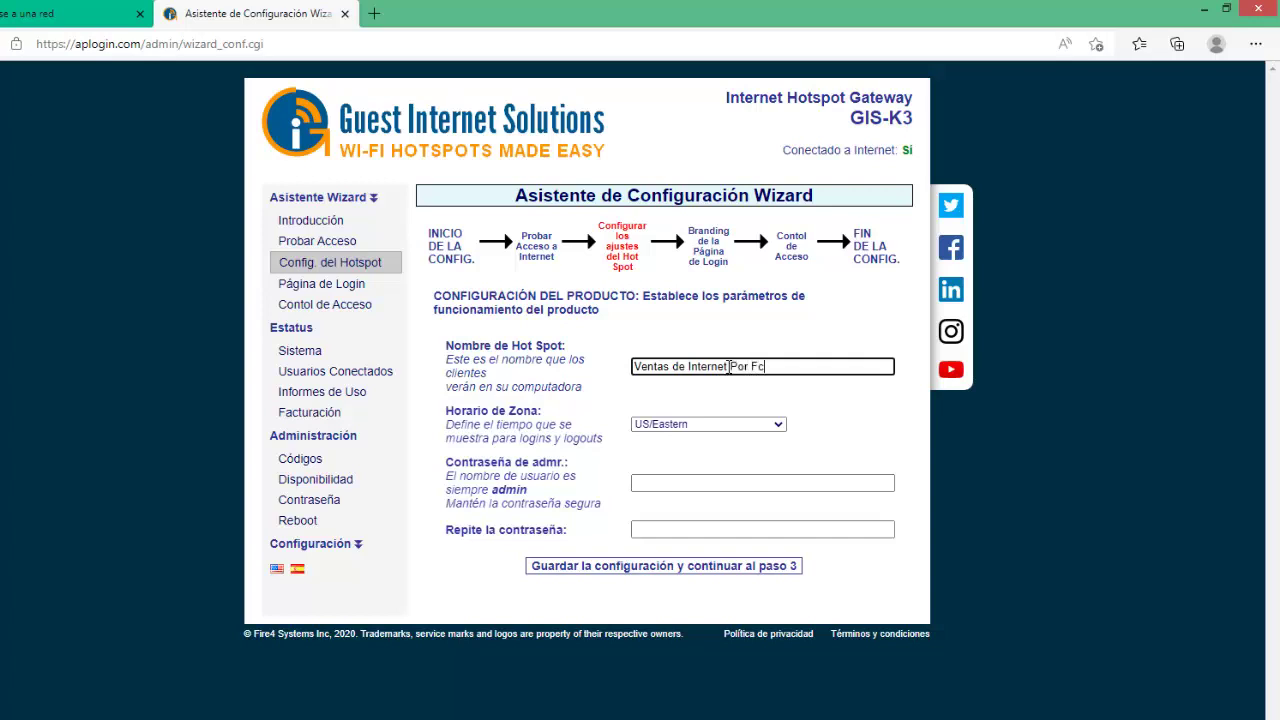
text(ichas)
click(665, 367)
key(BackSpace)
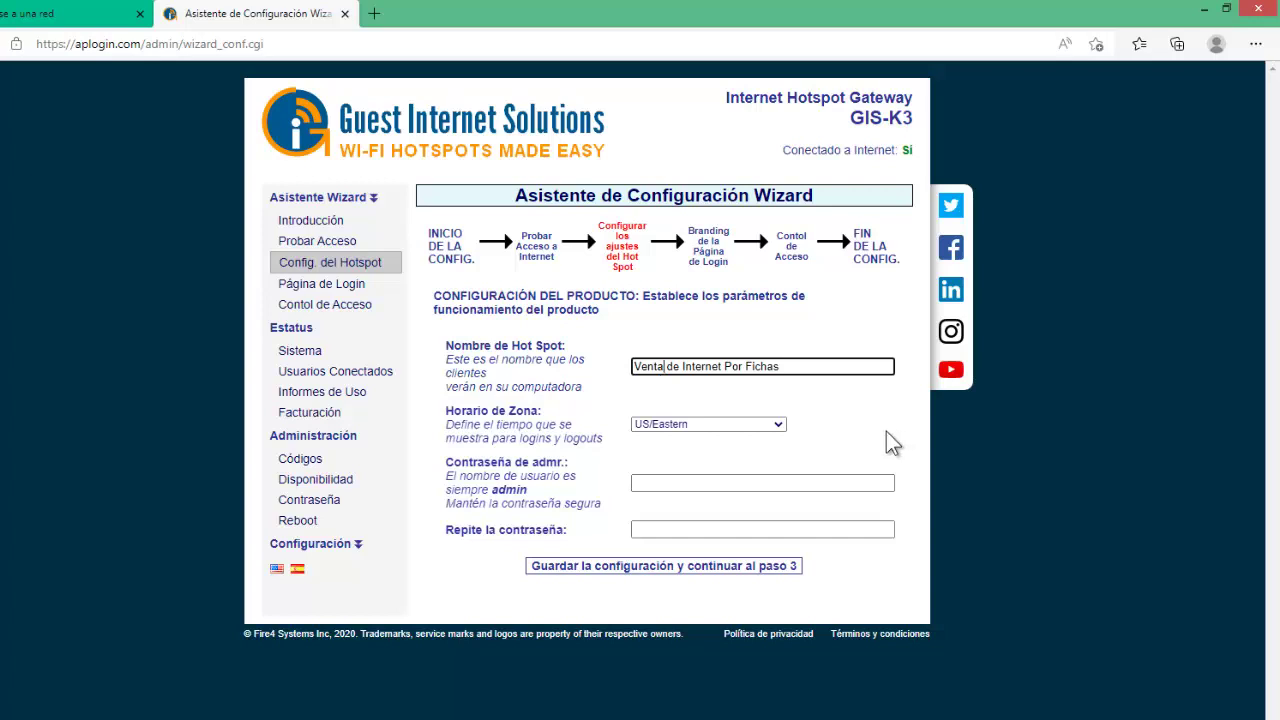
Change the Horario de Zona from US/Eastern to Mexico/General.
click(744, 426)
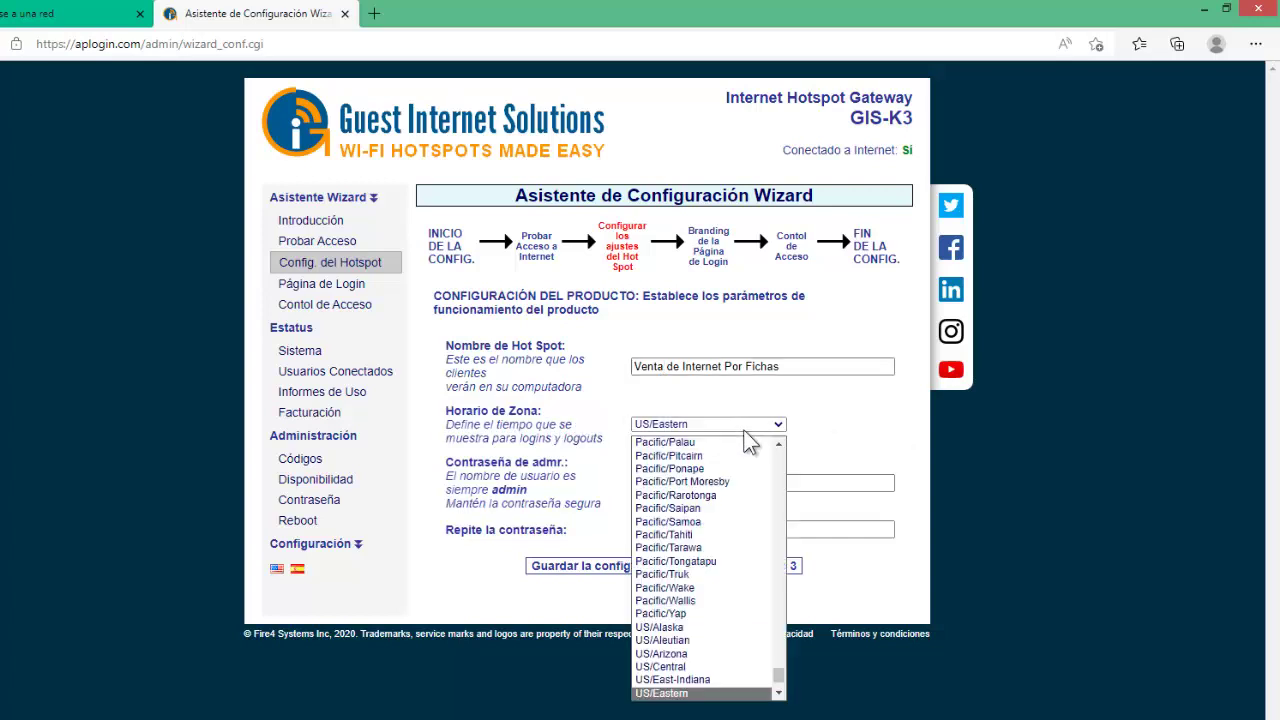
key(Escape)
text(mex)
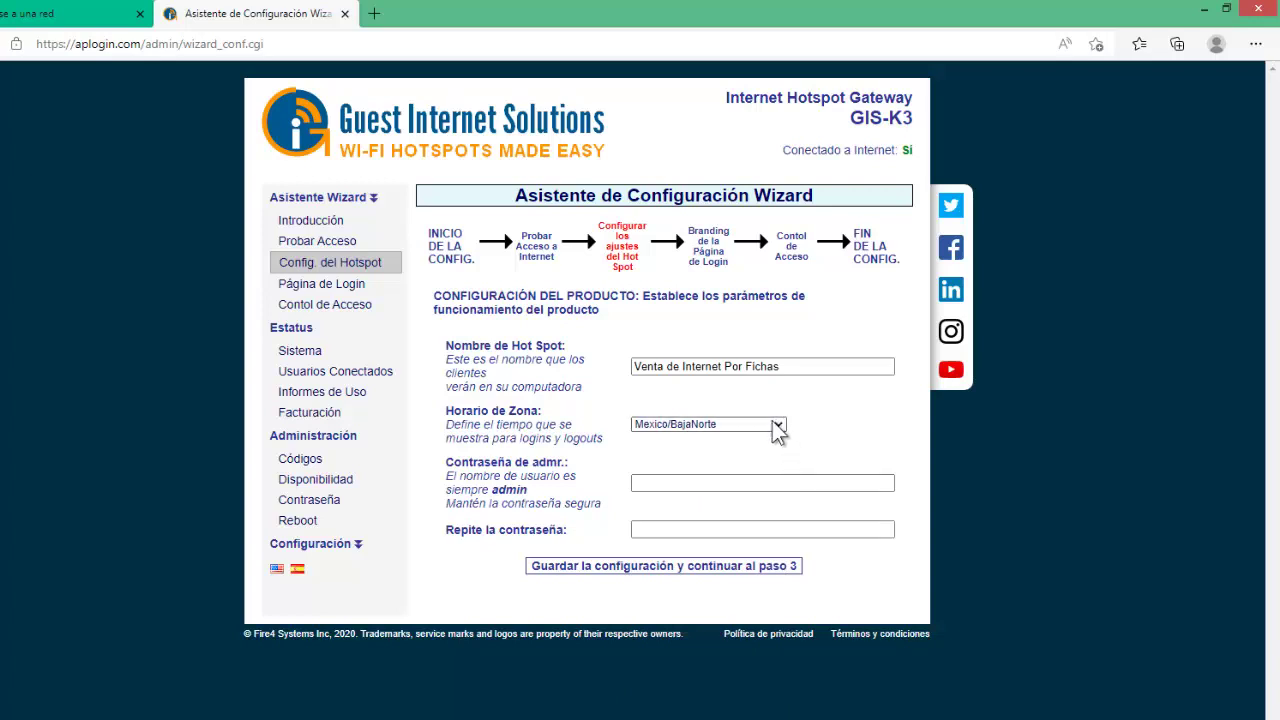
click(777, 425)
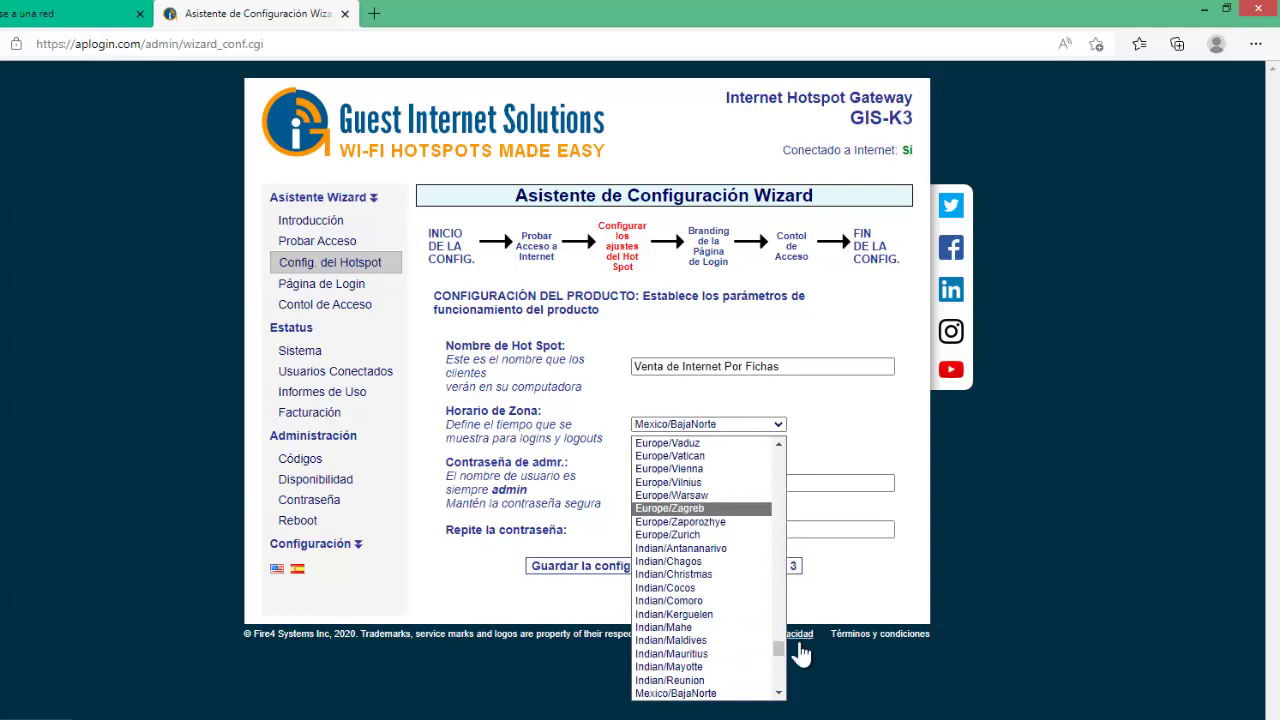
drag(780, 652, 782, 668)
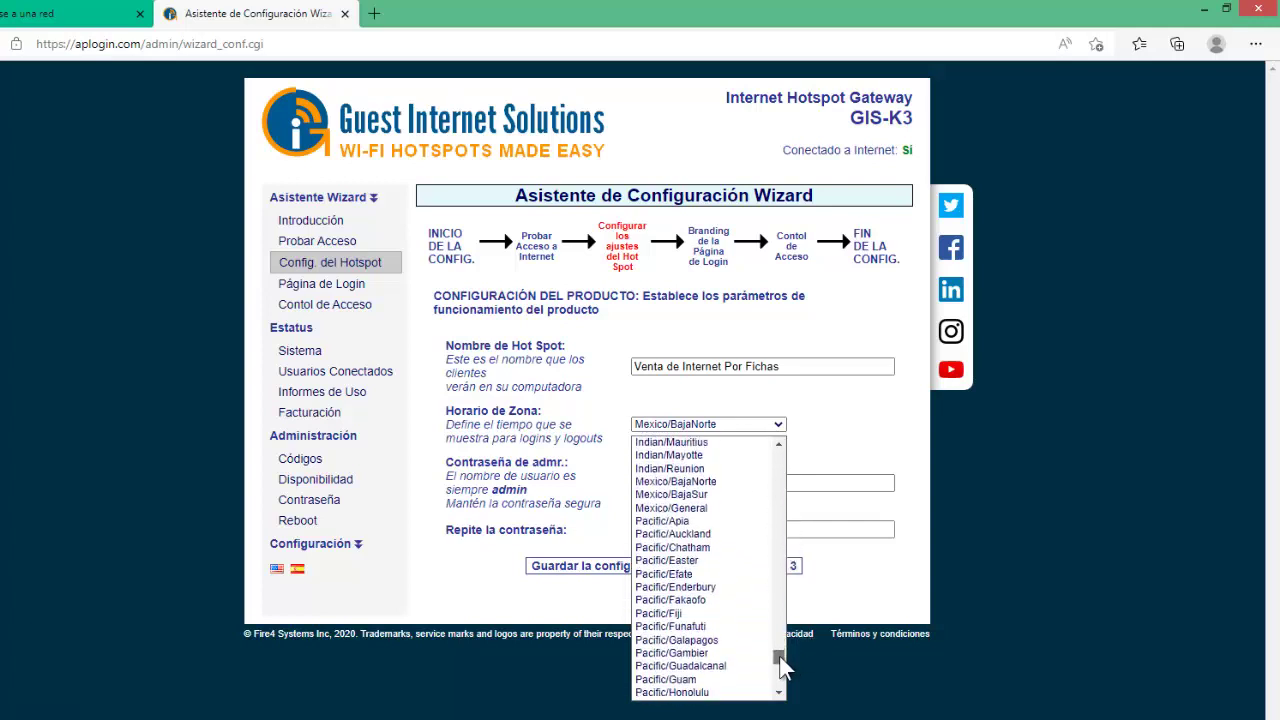
click(696, 510)
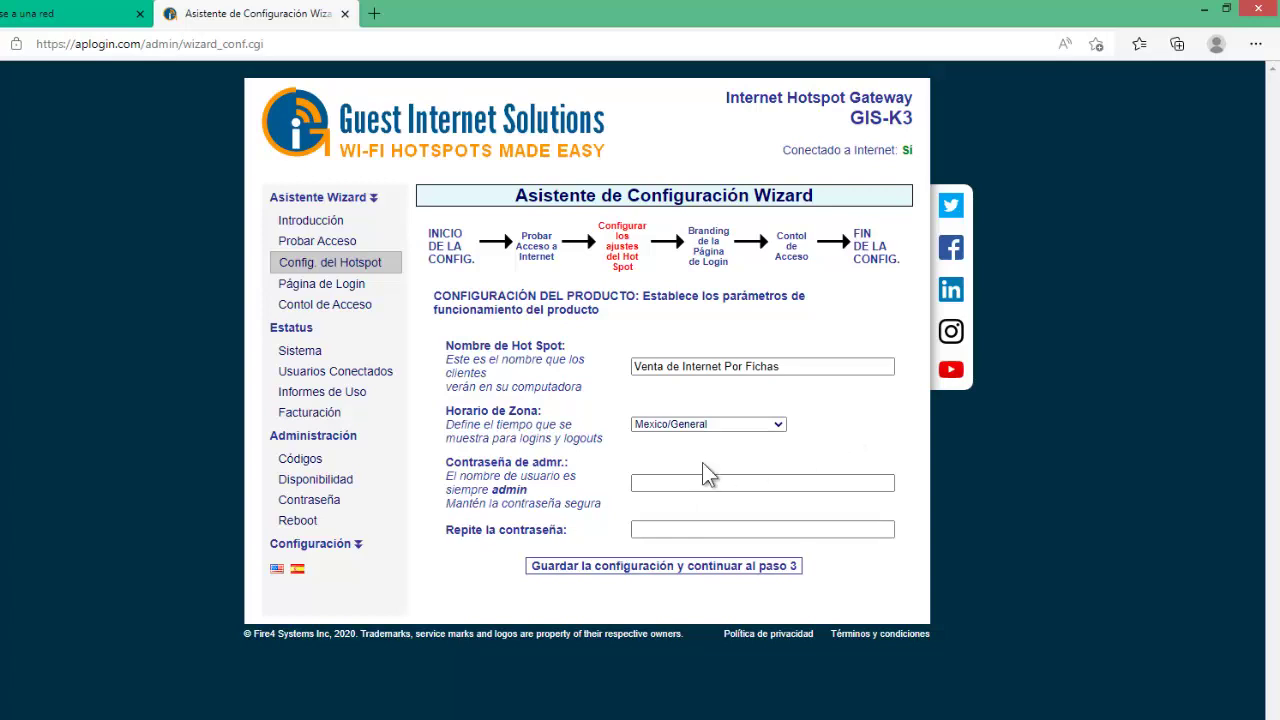
click(672, 481)
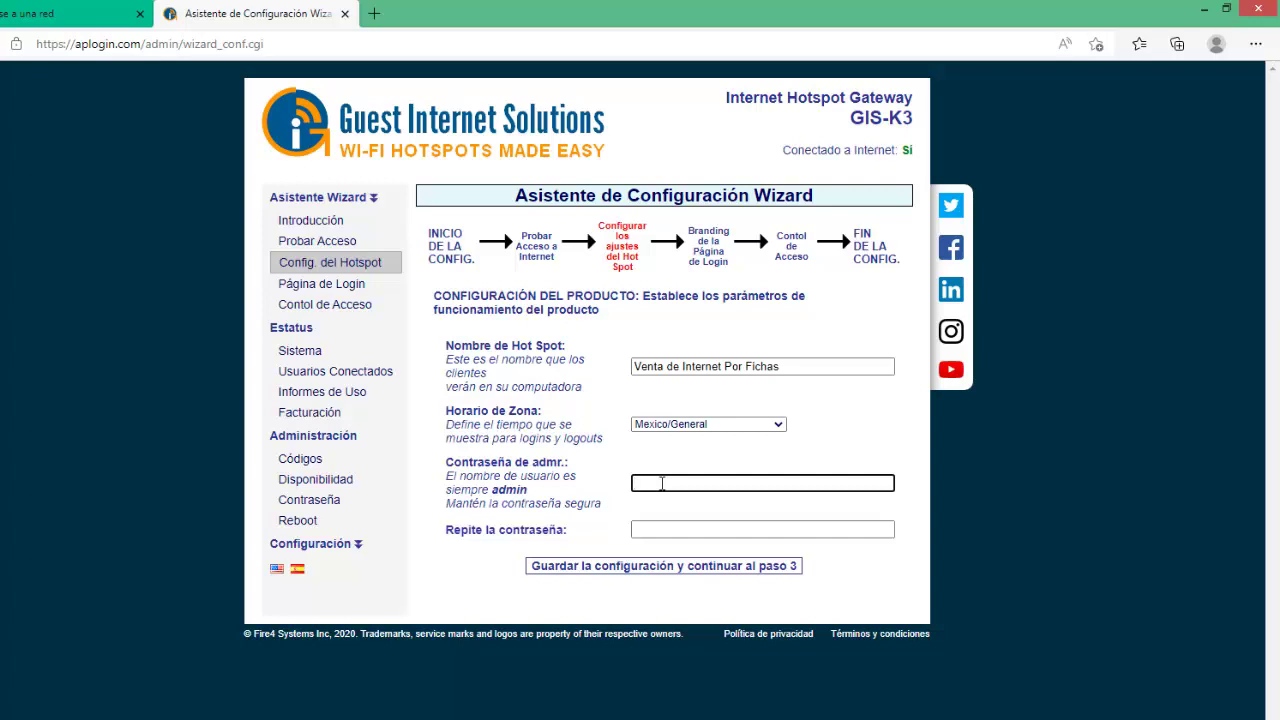
Enter and confirm the admin password, then save the hotspot settings and proceed to step 3.
text(a)
text(dmin12345)
key(Tab)
text(admin12345)
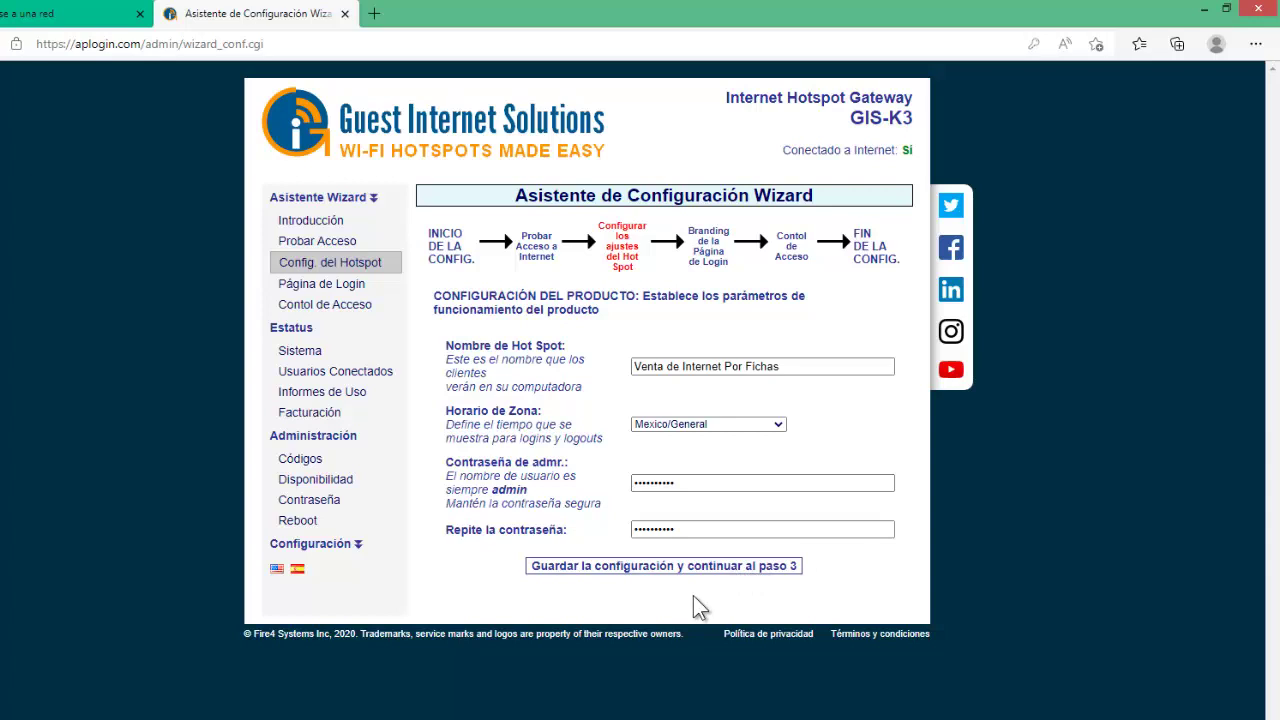
click(718, 570)
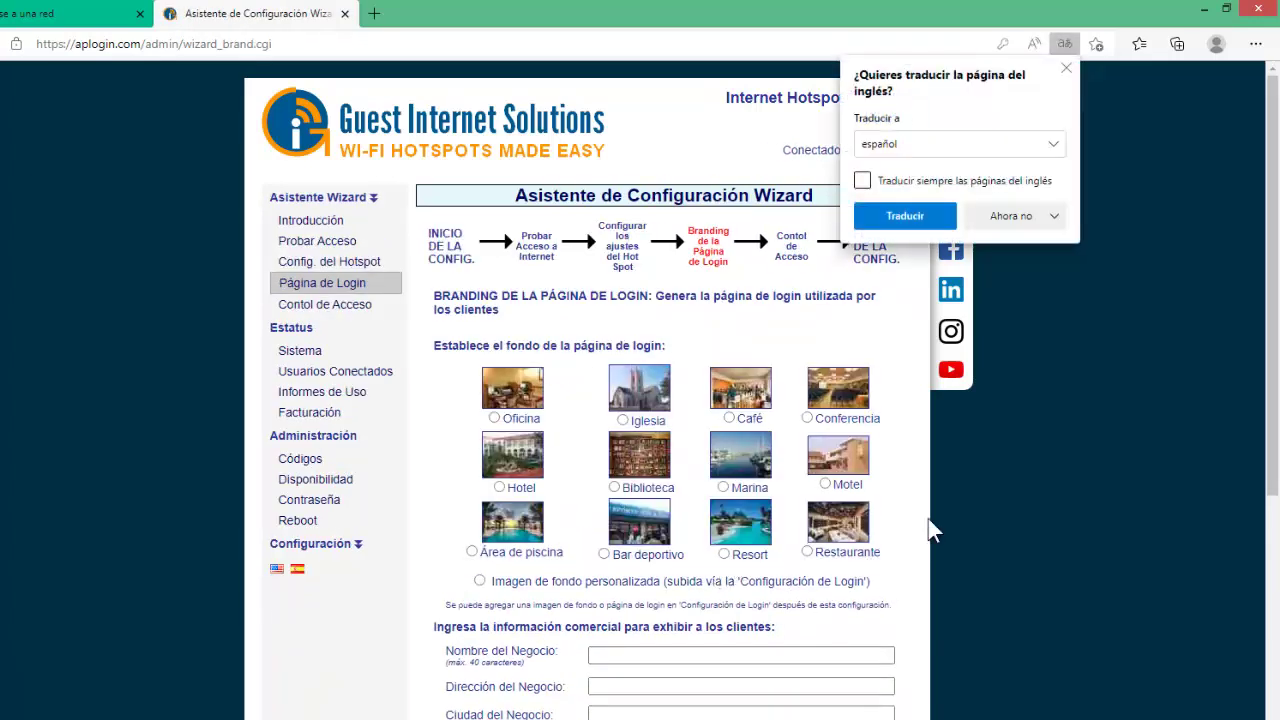
Dismiss the translation offer and choose Resort as the login page background.
click(1066, 69)
drag(1273, 210, 1276, 247)
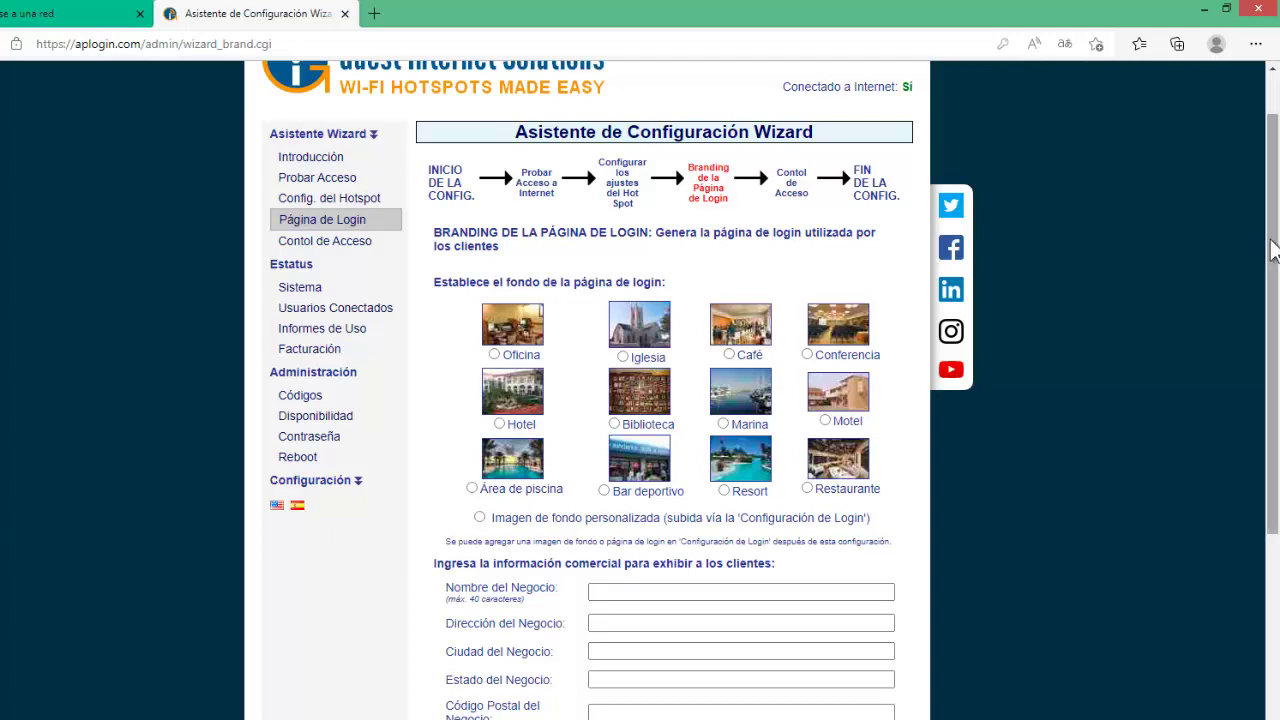
drag(1276, 245, 1277, 318)
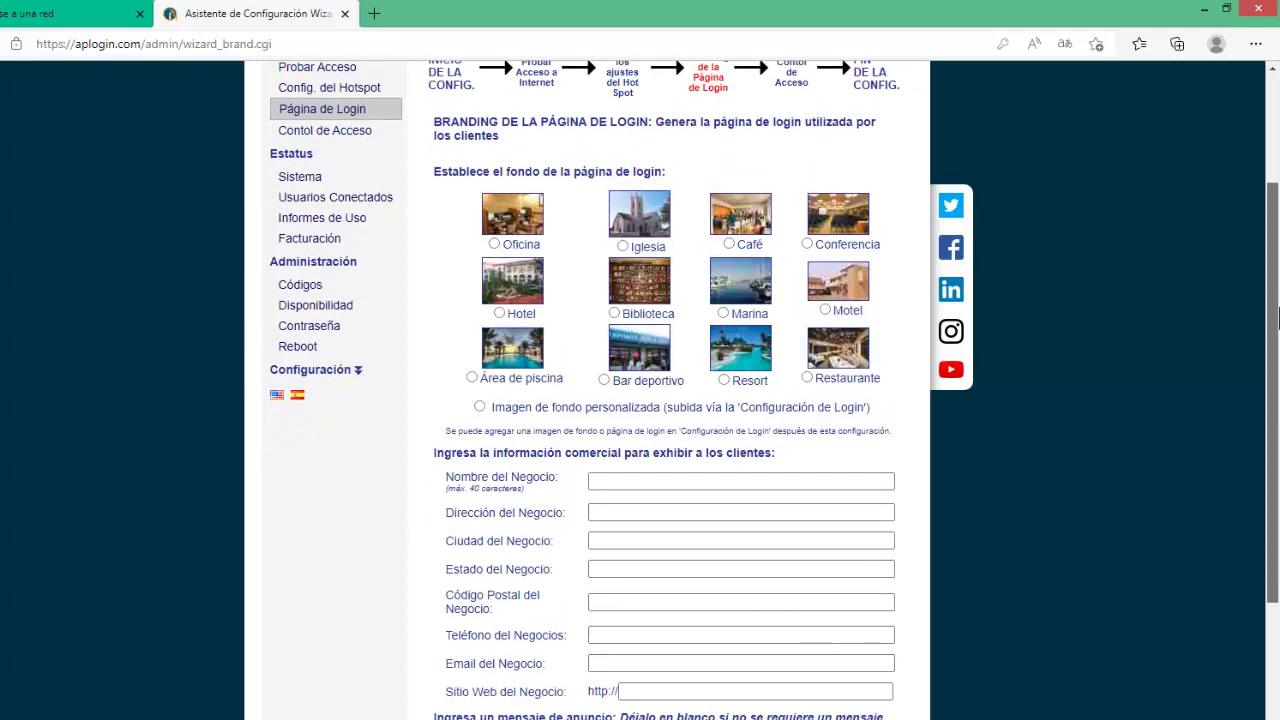
drag(1277, 318, 1276, 285)
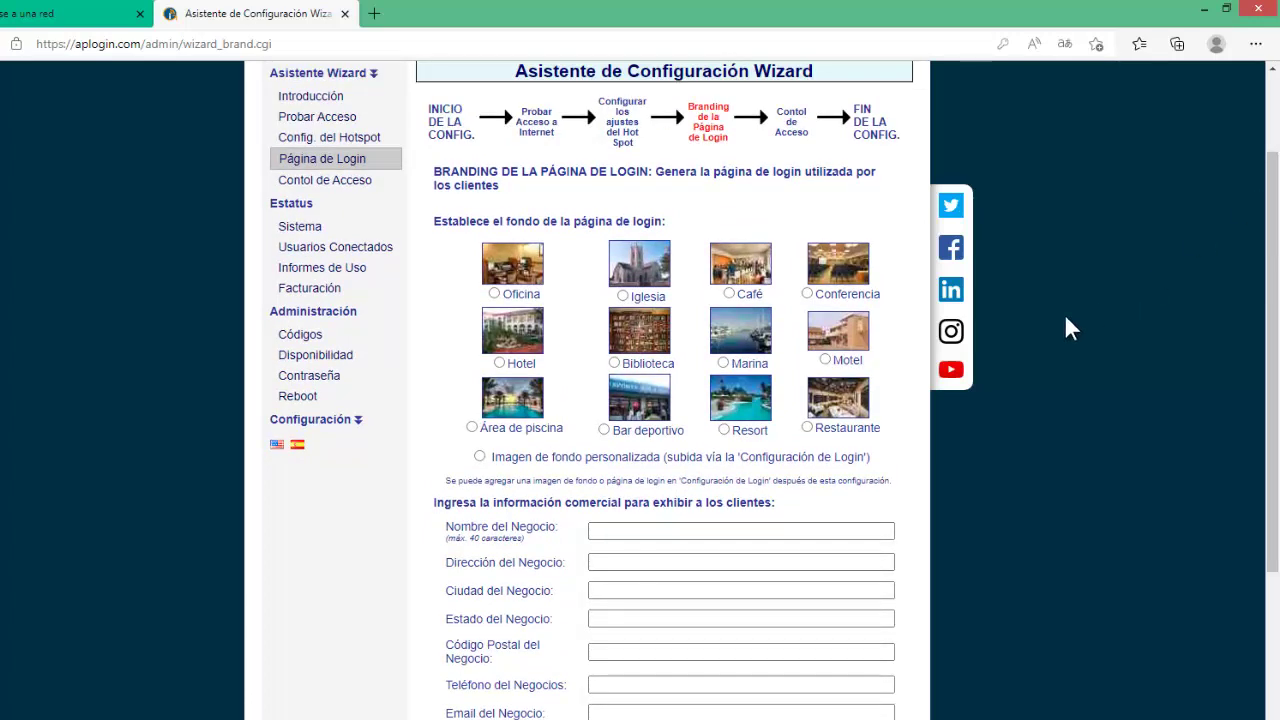
click(725, 430)
scroll(1000, 418, down, 1)
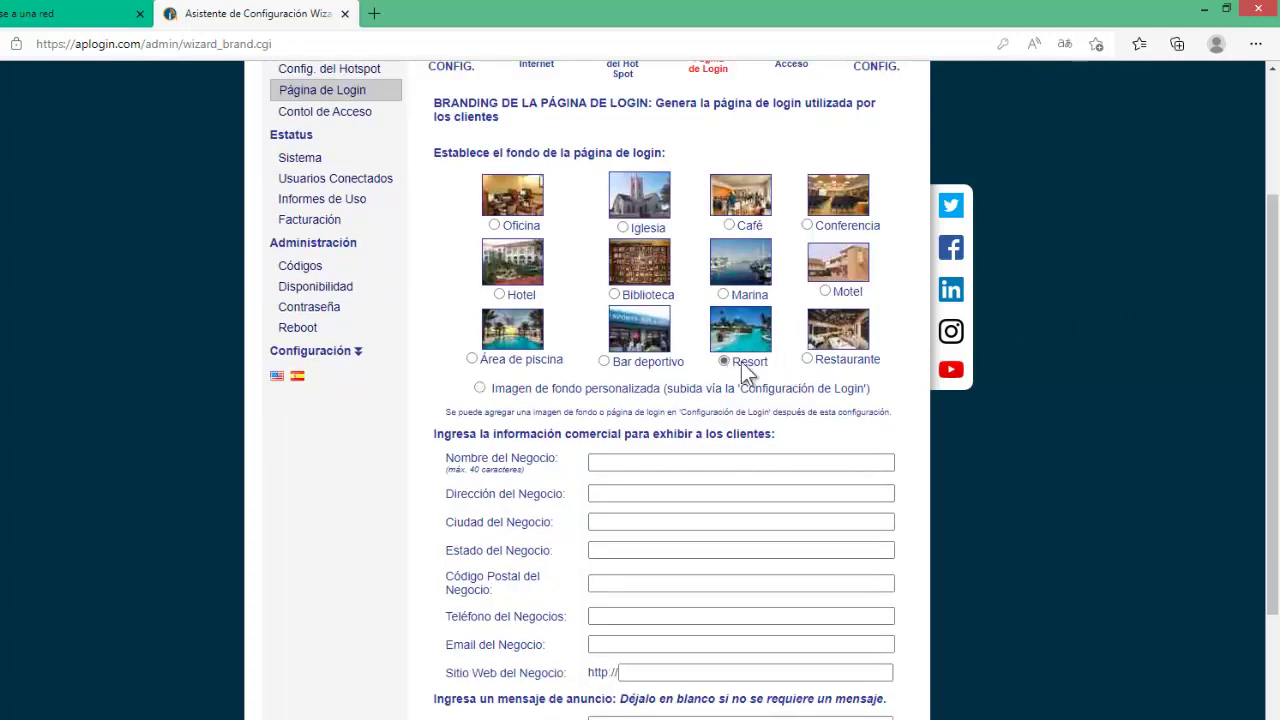
scroll(1278, 337, down, 2)
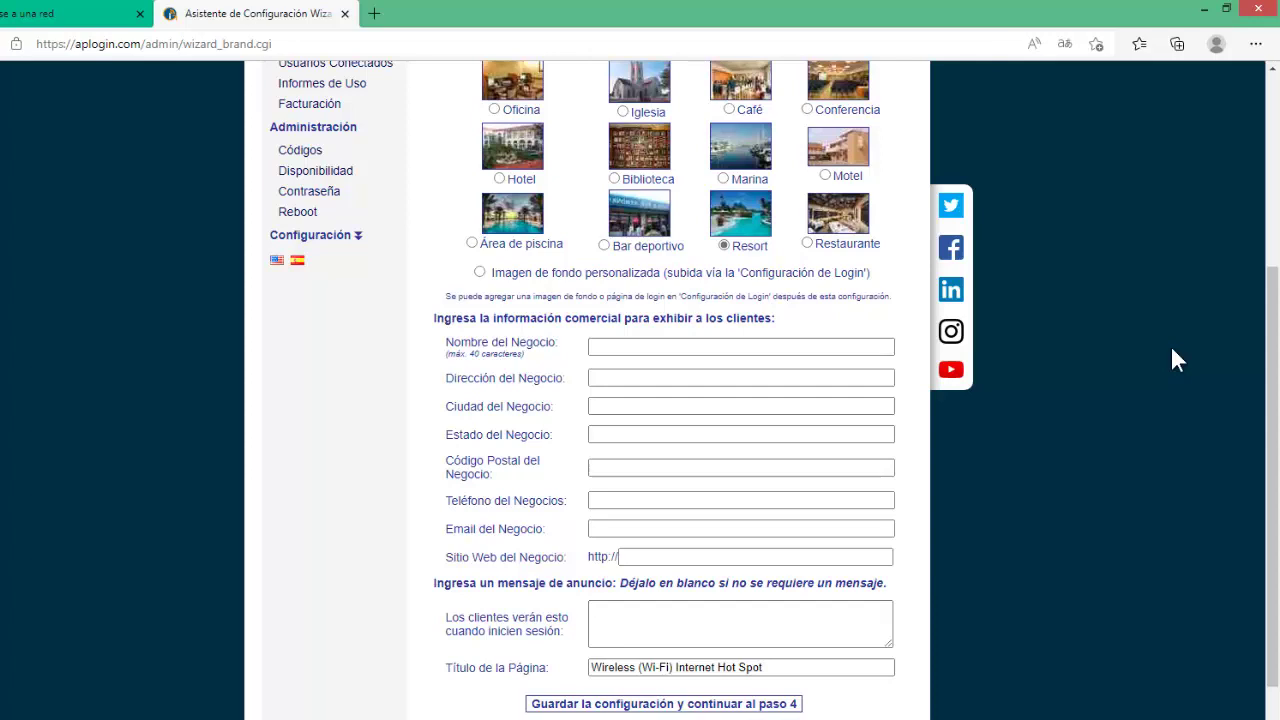
Enter the business name 'SERVICIO TECNICO Y CCTV' and the business street address.
click(638, 344)
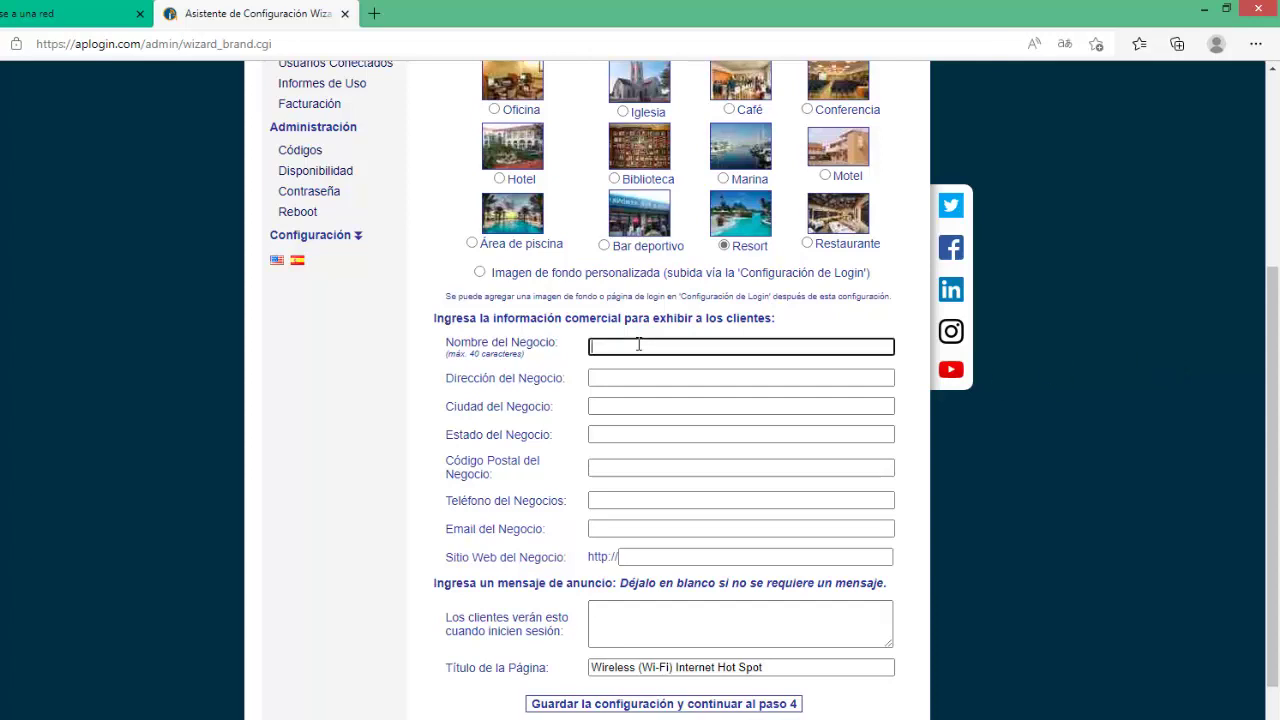
text(SERVICIO TECNICO Y CCTV)
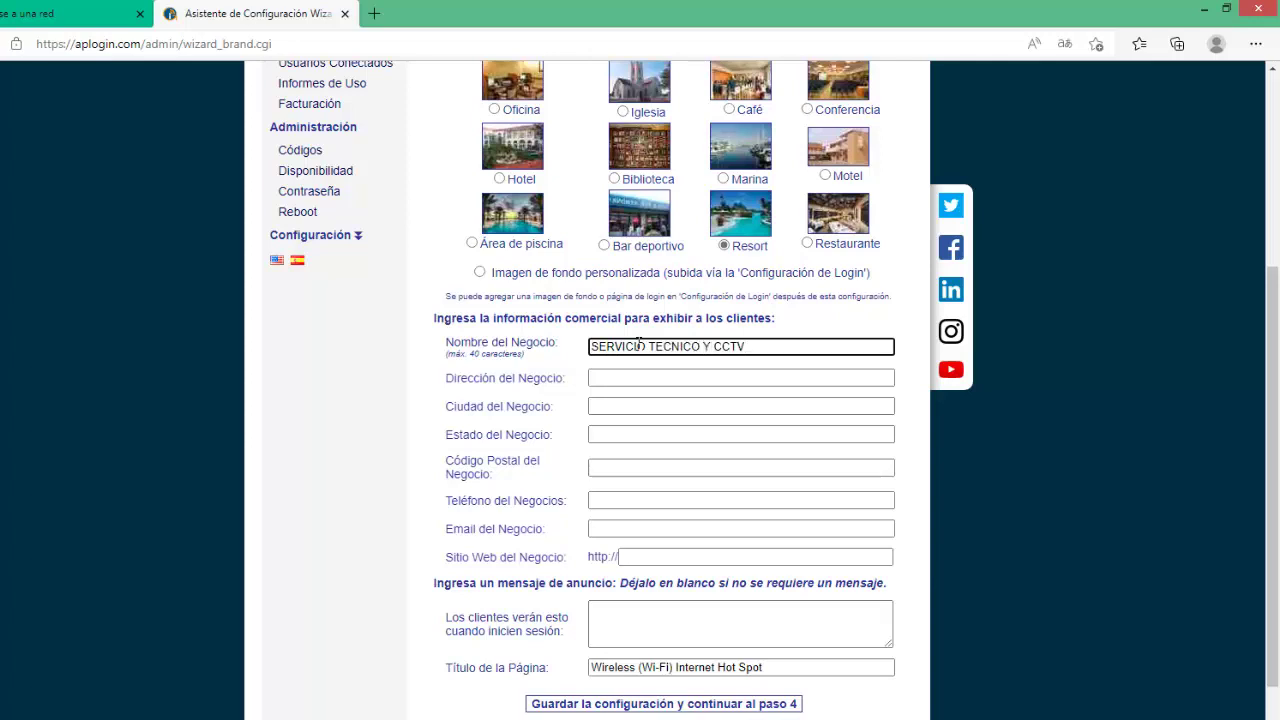
click(612, 377)
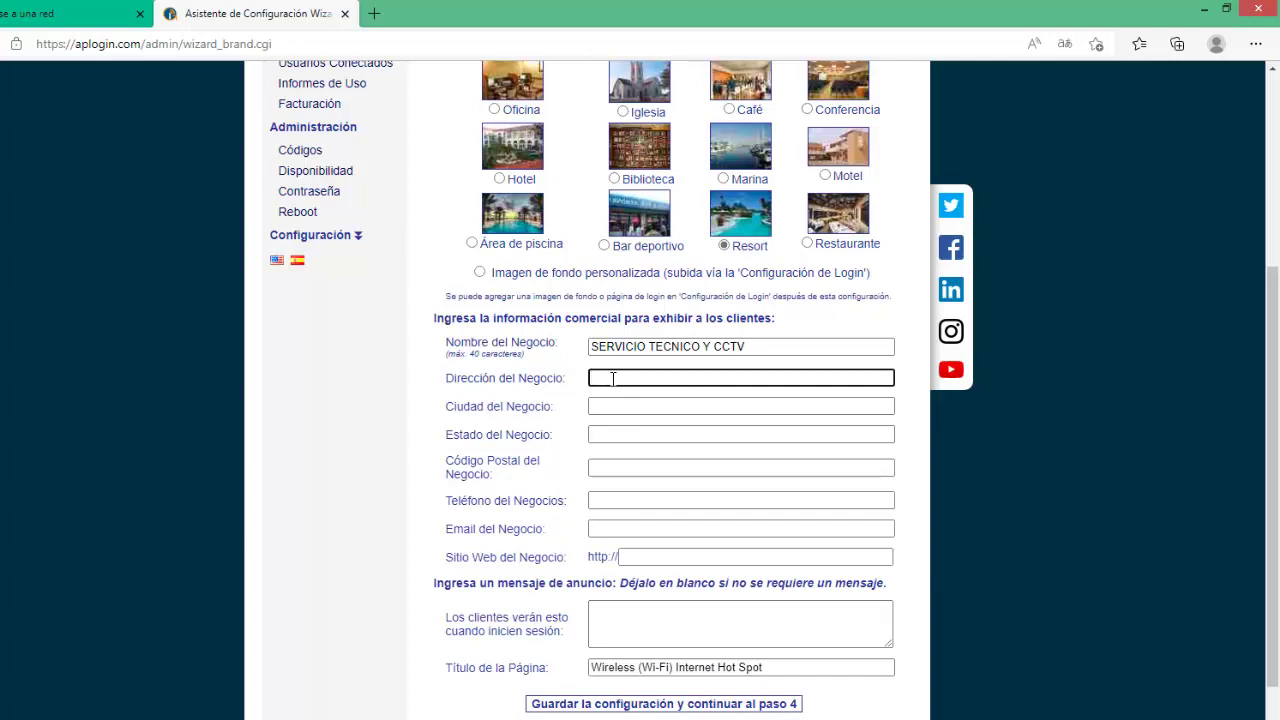
text(ESTADO DE MEXICO)
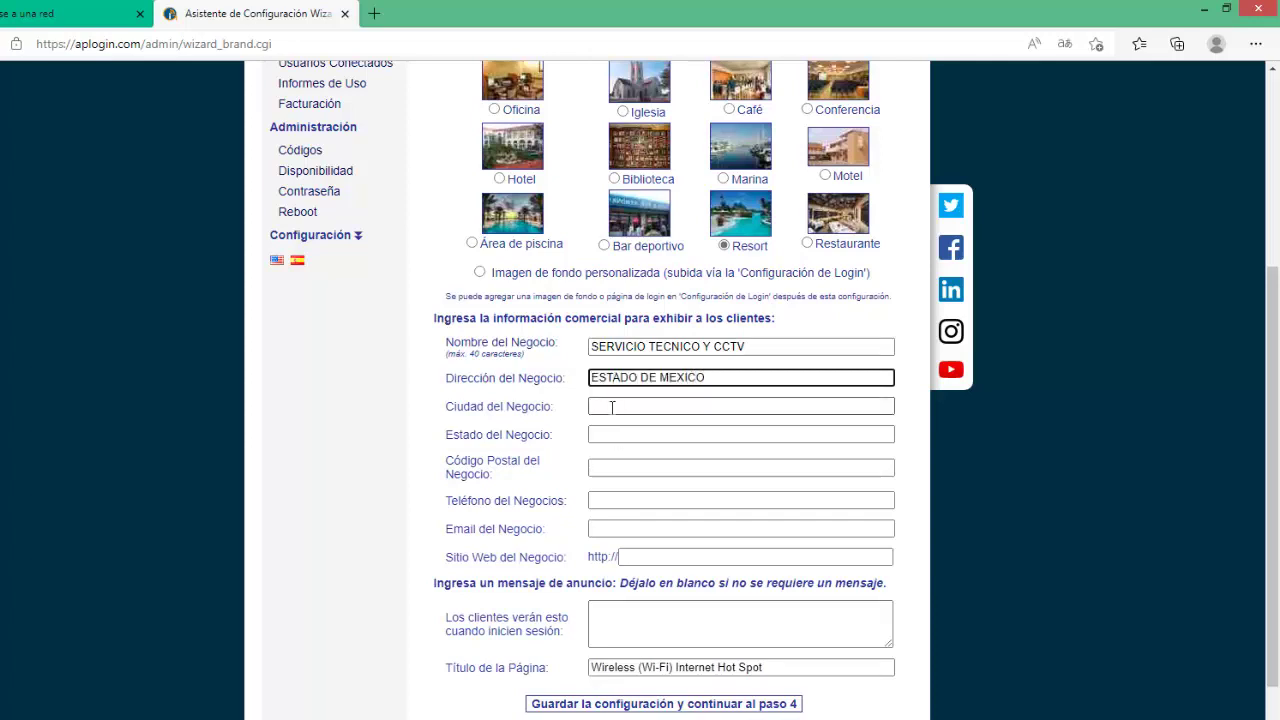
key(BackSpace)
key(BackSpace)
key(BackSpace)
key(BackSpace)
key(BackSpace)
key(BackSpace)
key(BackSpace)
key(BackSpace)
key(BackSpace)
key(BackSpace)
key(BackSpace)
key(BackSpace)
key(BackSpace)
key(BackSpace)
key(BackSpace)
key(BackSpace)
text(CUAUTITALN)
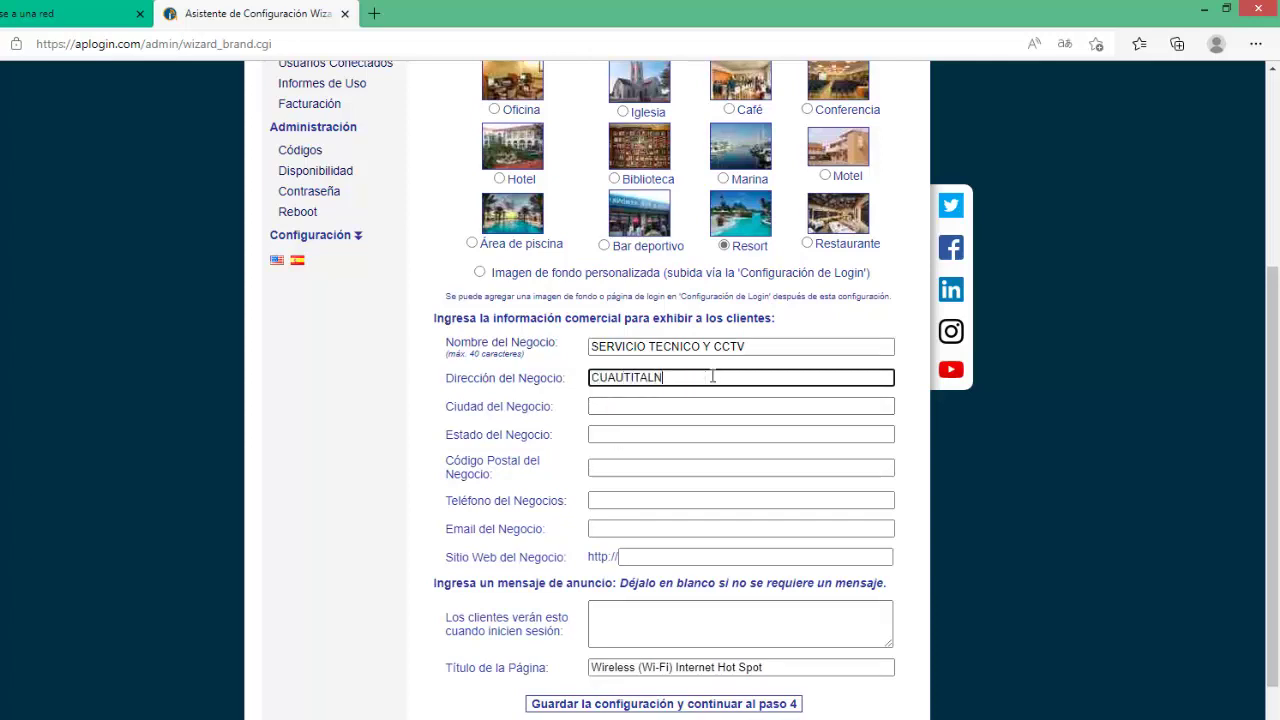
Fill in the business city, state and postal code, correcting text misplaced in the city field.
click(663, 405)
text(ESTADO DE MEXICO)
click(629, 435)
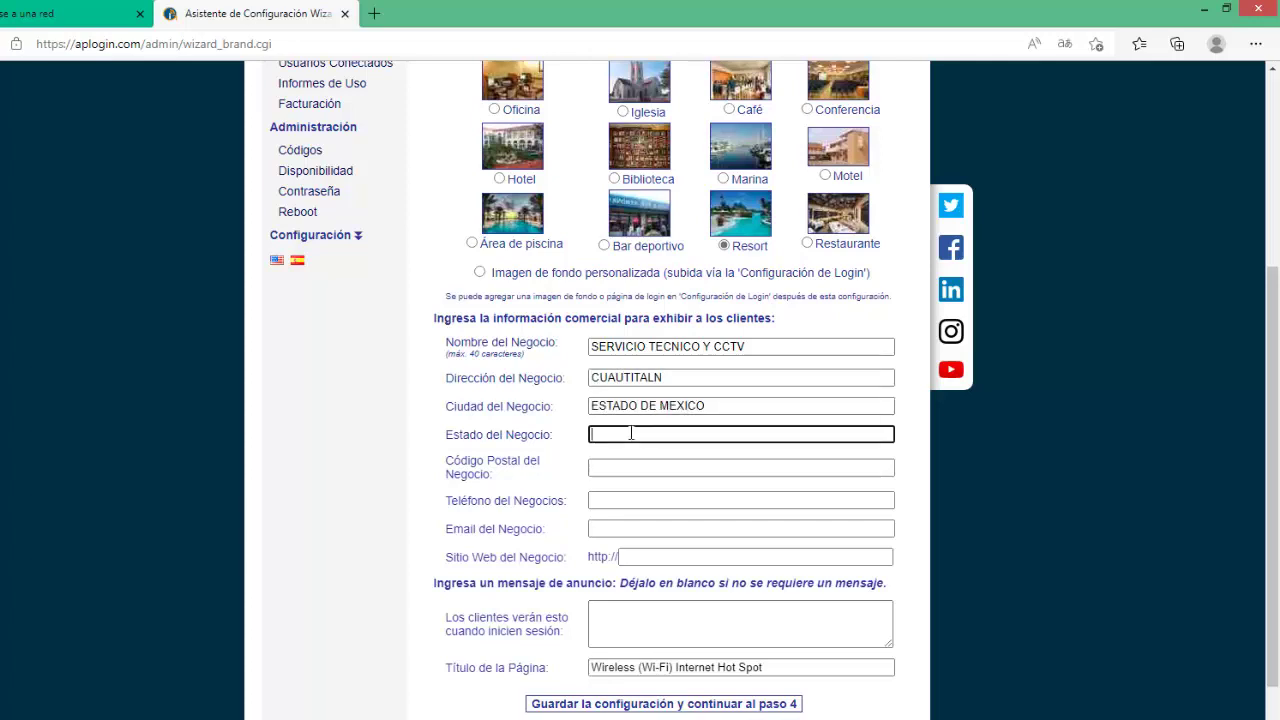
click(637, 403)
key(BackSpace)
key(BackSpace)
key(BackSpace)
key(BackSpace)
key(BackSpace)
key(BackSpace)
key(BackSpace)
key(BackSpace)
key(BackSpace)
click(621, 432)
text(ESTADO DE MEXICO)
click(595, 405)
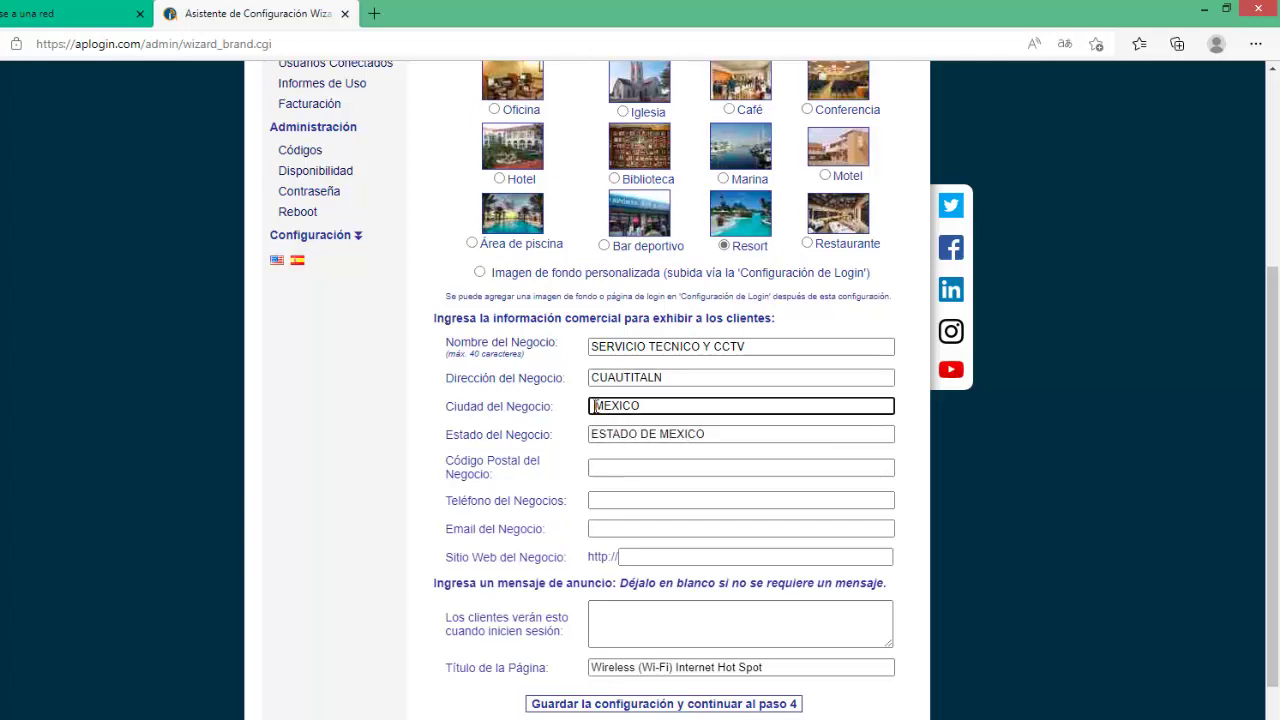
key(BackSpace)
click(610, 467)
text(54870)
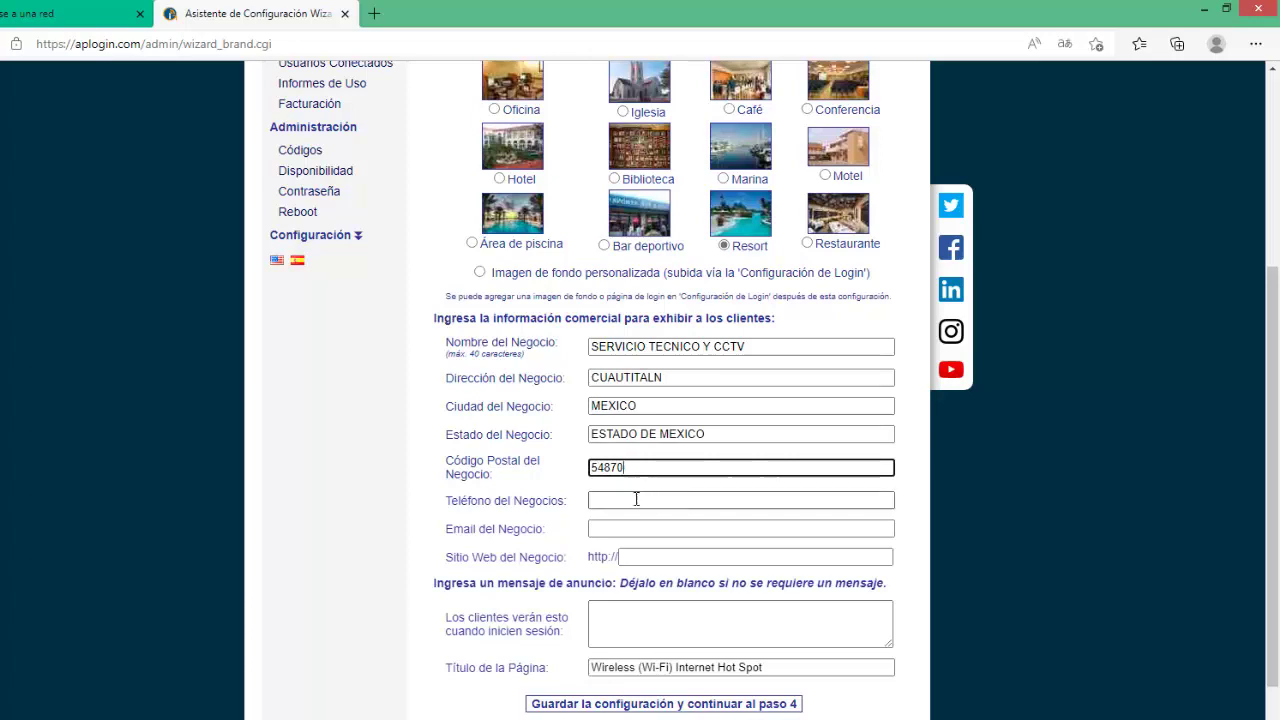
Enter the business phone number and start typing the business e-mail address.
click(636, 500)
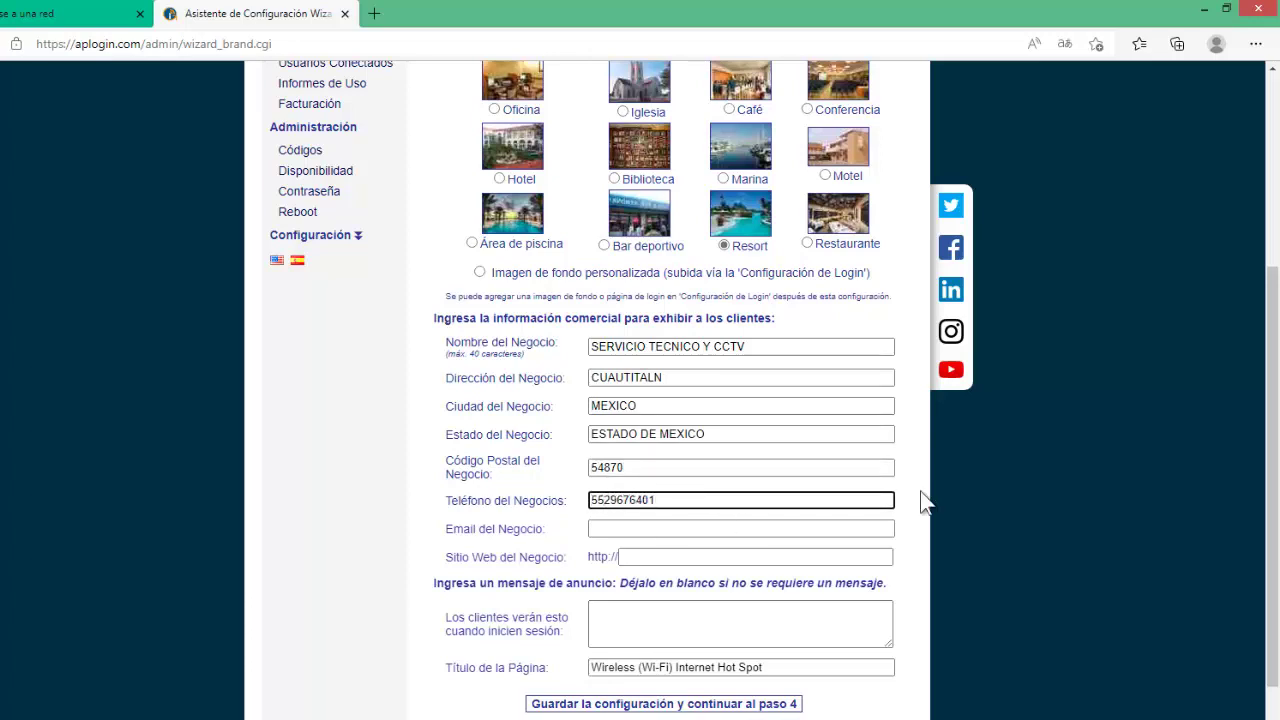
click(650, 528)
text(ONIEL)
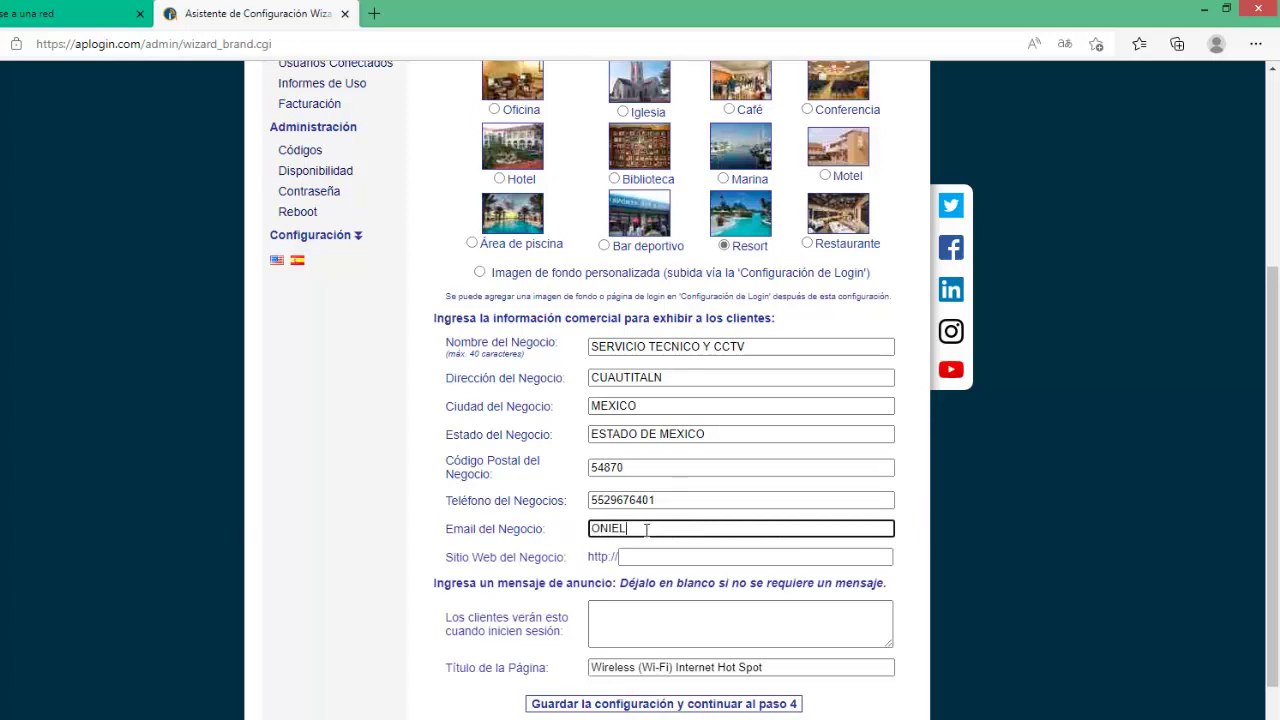
key(BackSpace)
text(escob)
key(BackSpace)
key(BackSpace)
key(BackSpace)
key(BackSpace)
key(BackSpace)
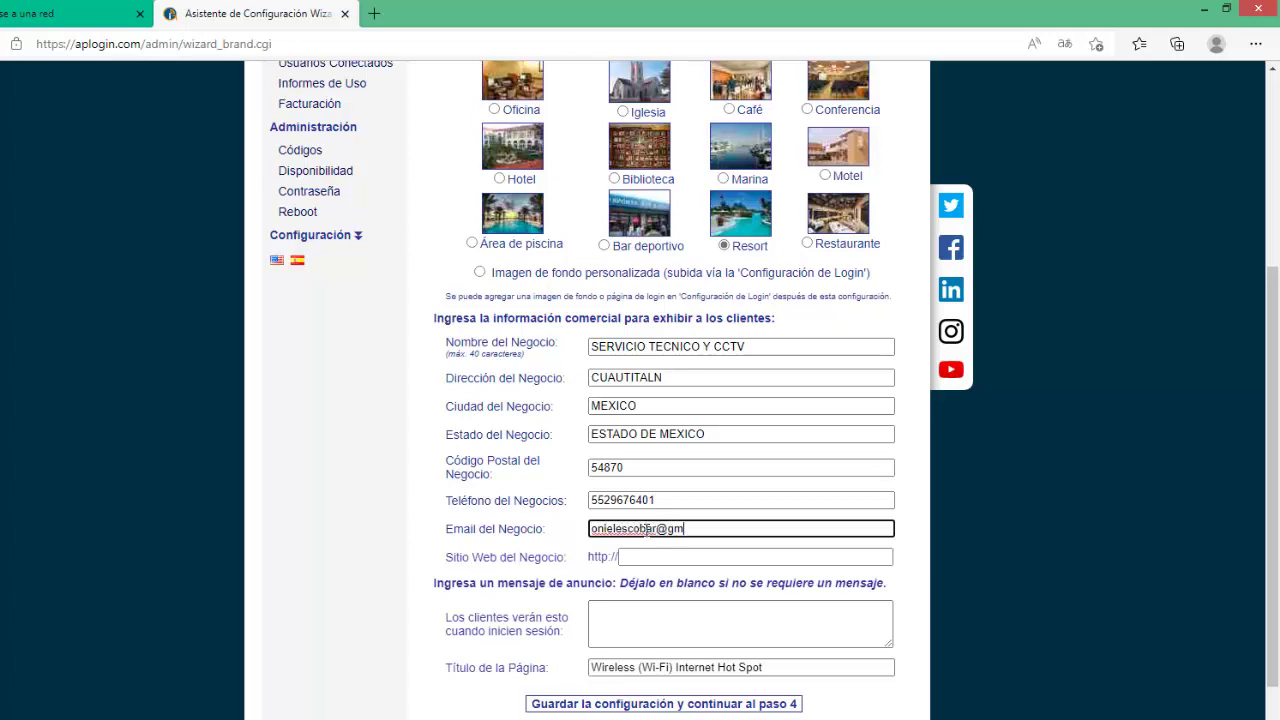
click(672, 556)
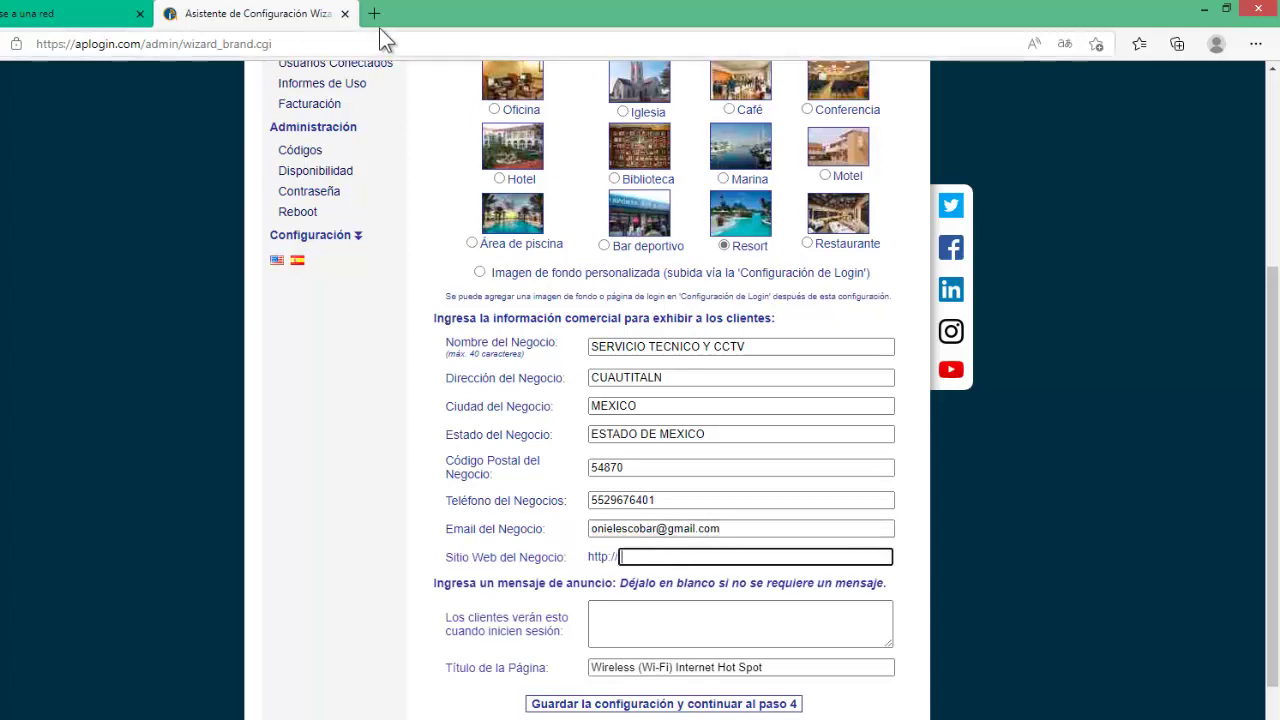
click(75, 718)
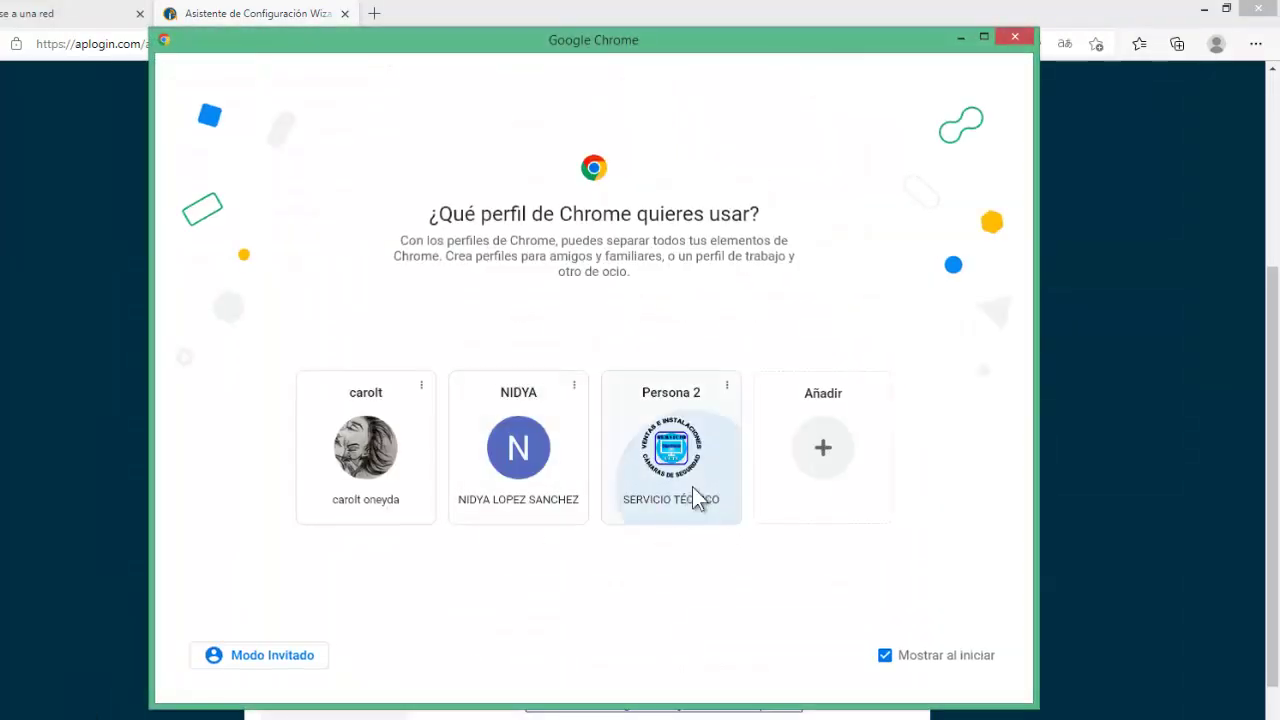
click(694, 497)
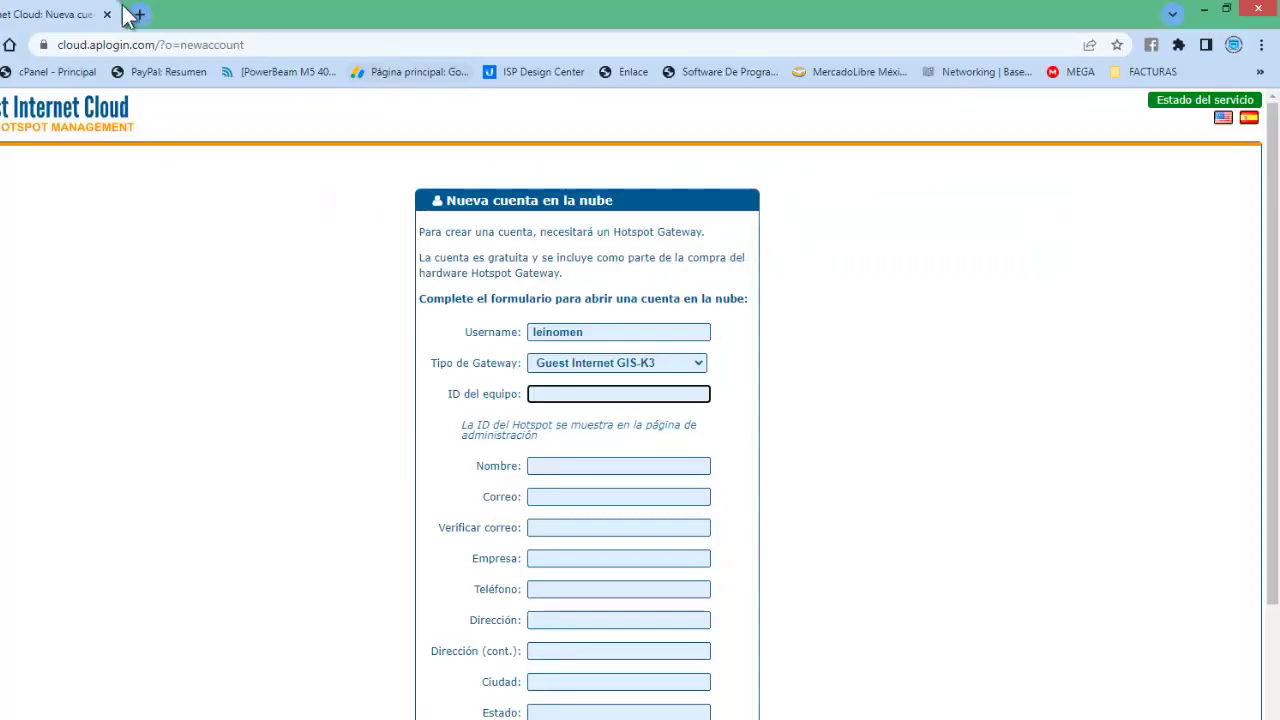
click(140, 14)
click(1260, 71)
click(1061, 157)
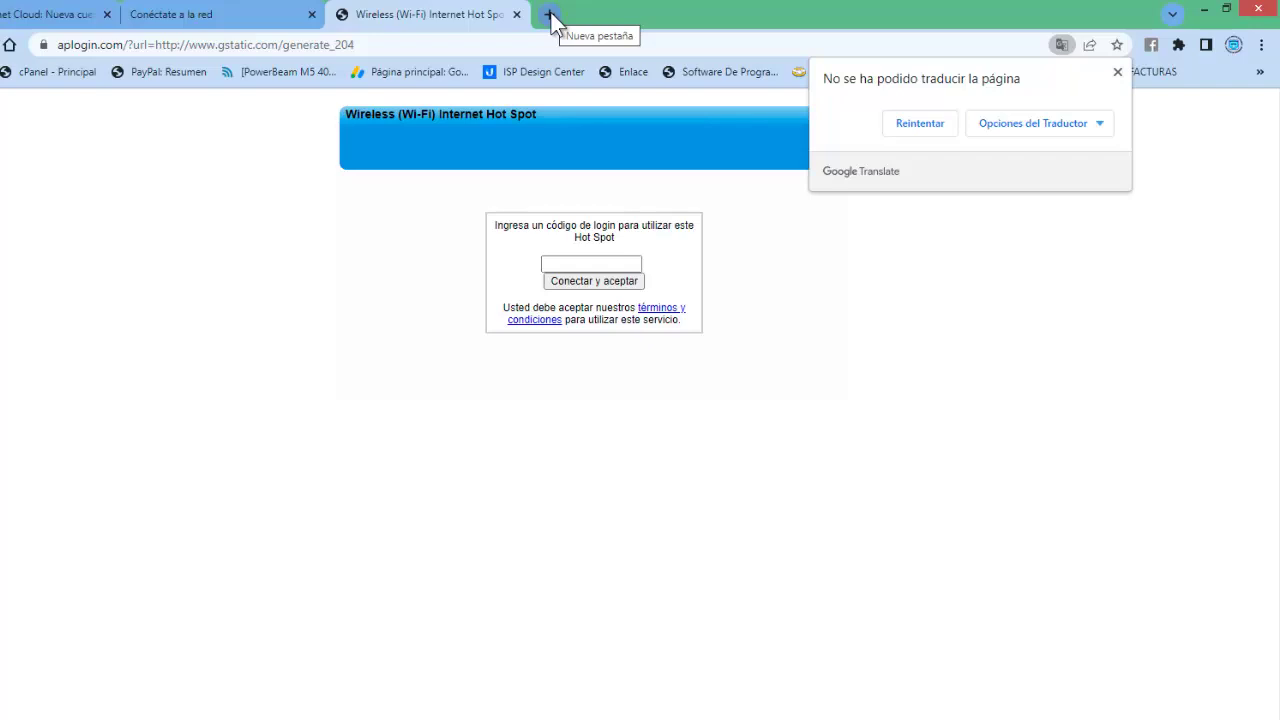
click(209, 17)
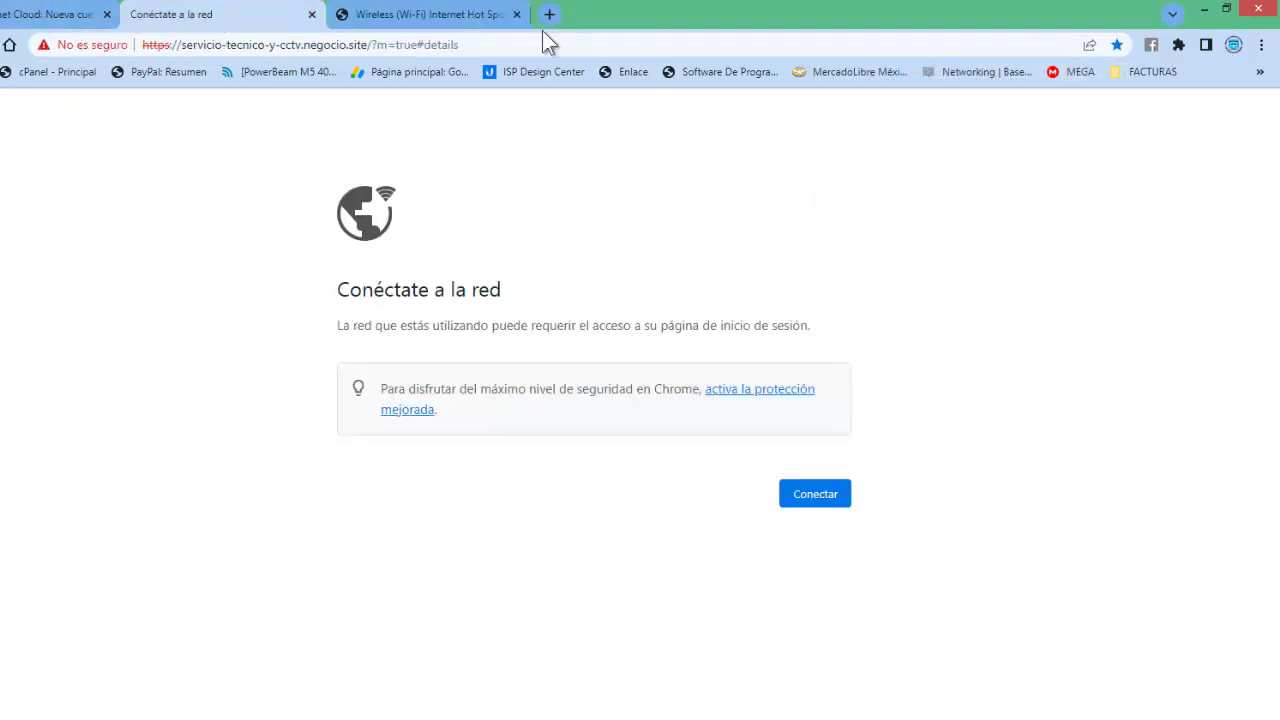
click(1203, 10)
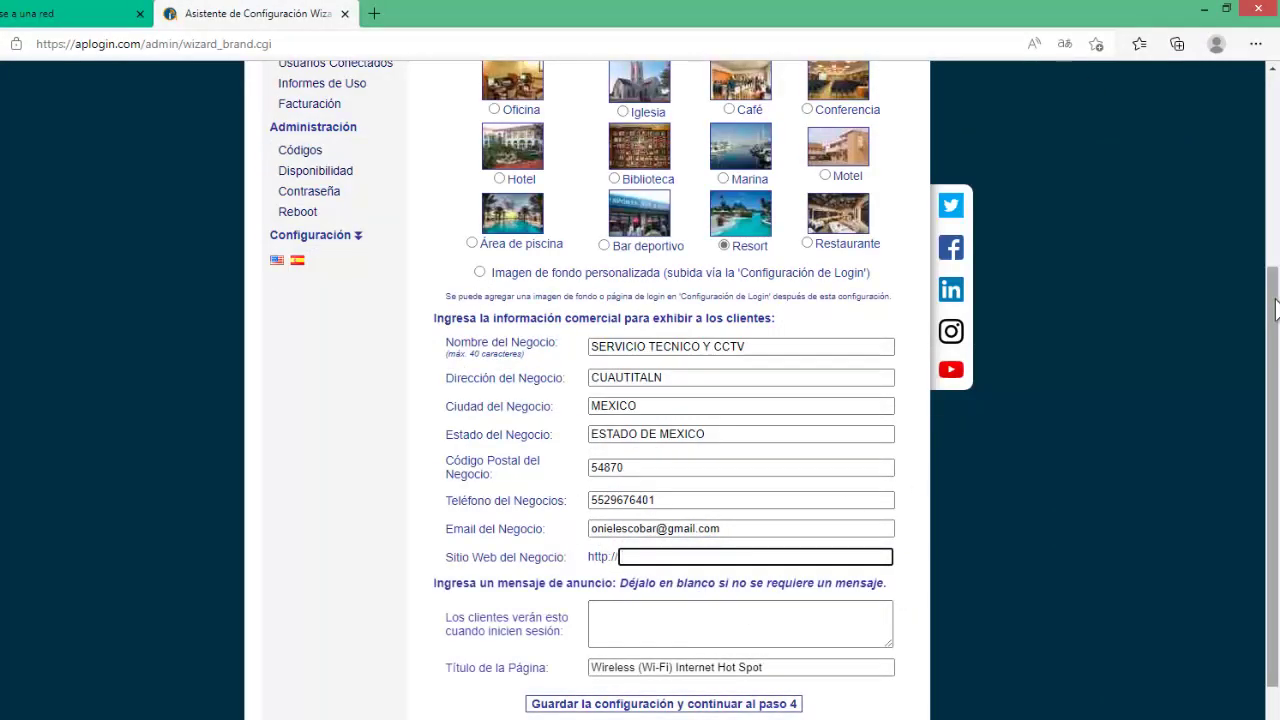
Write a welcome message for customers, starting 'bienvenidos a la nue…' and mentioning 'conectarse a internet'.
scroll(1275, 310, down, 1)
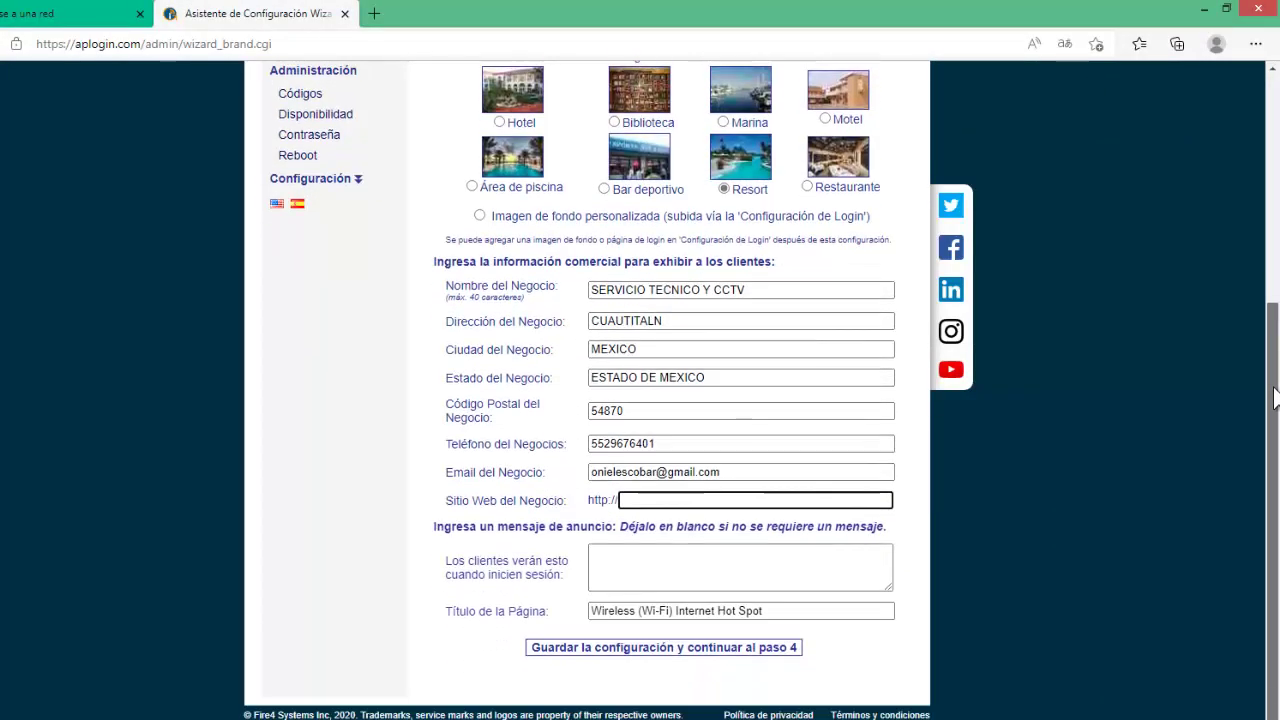
click(627, 560)
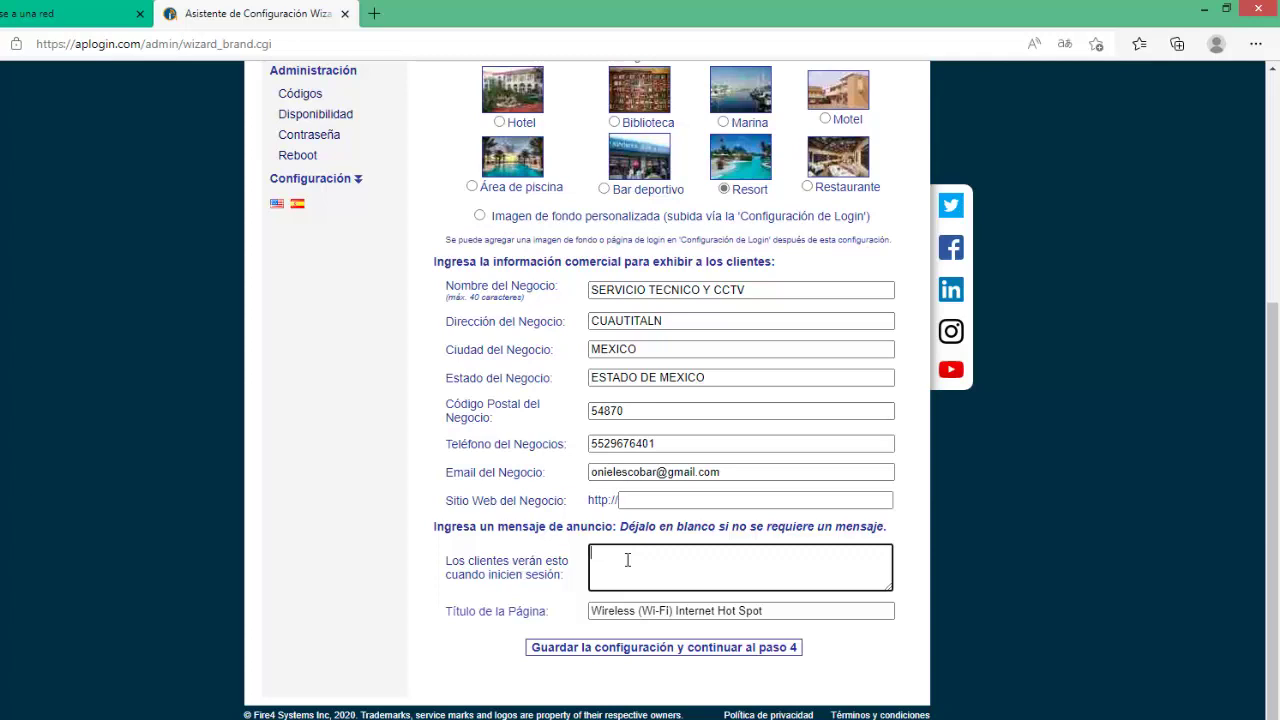
text(bienvenidos a la nue)
text(conectarse a internet)
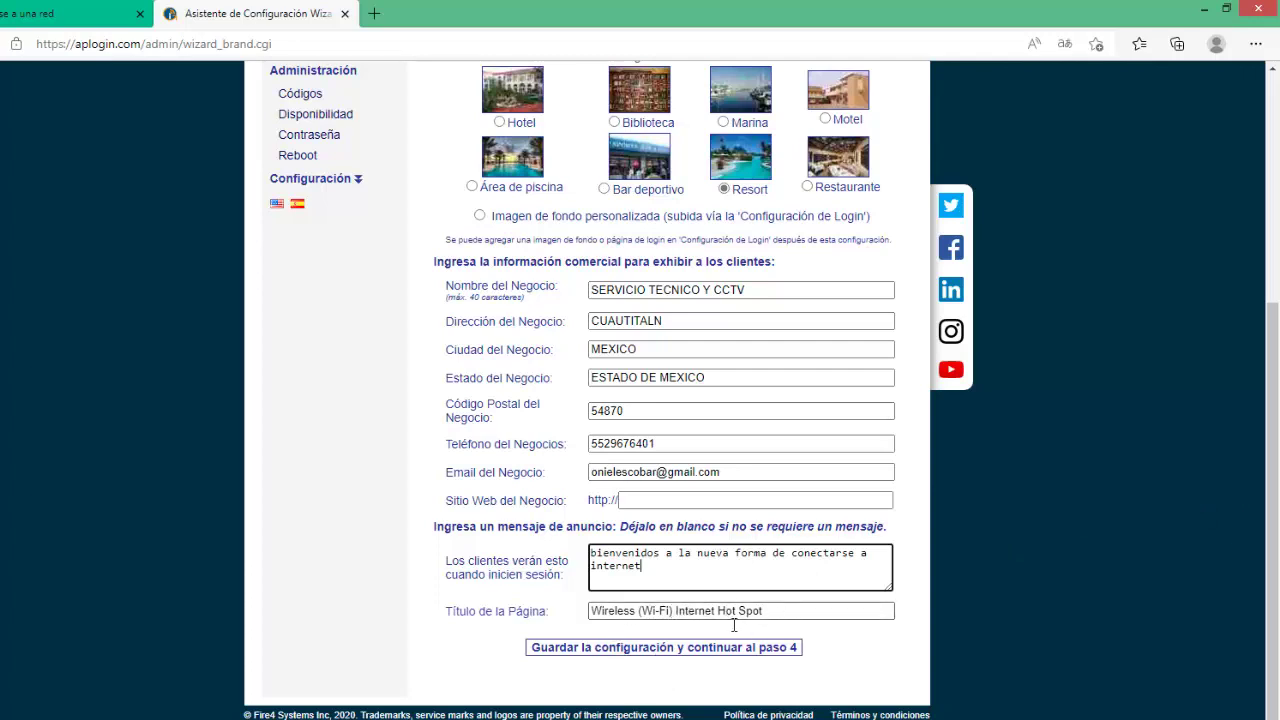
Trim 'Wireless' from the page title to '(Wi-Fi) Internet Hot Spot' and save, continuing to step 4.
click(638, 608)
key(BackSpace)
key(BackSpace)
key(BackSpace)
key(BackSpace)
key(BackSpace)
key(BackSpace)
key(BackSpace)
key(BackSpace)
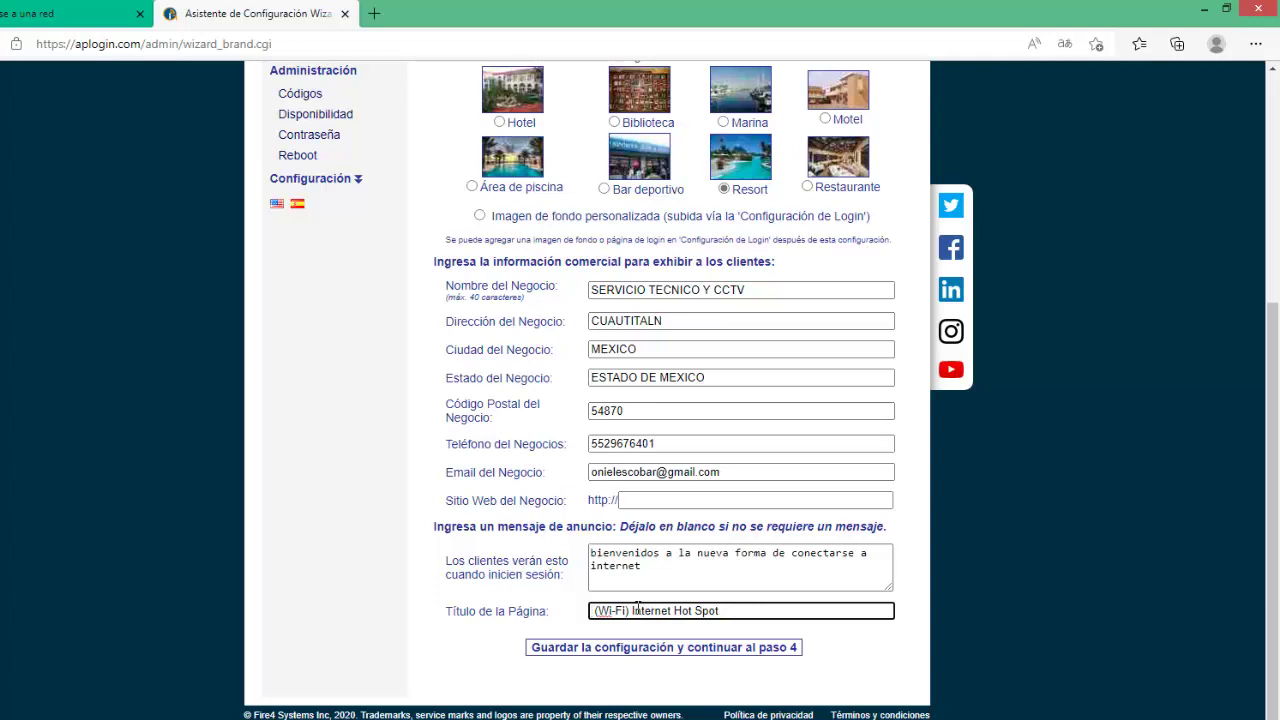
key(Delete)
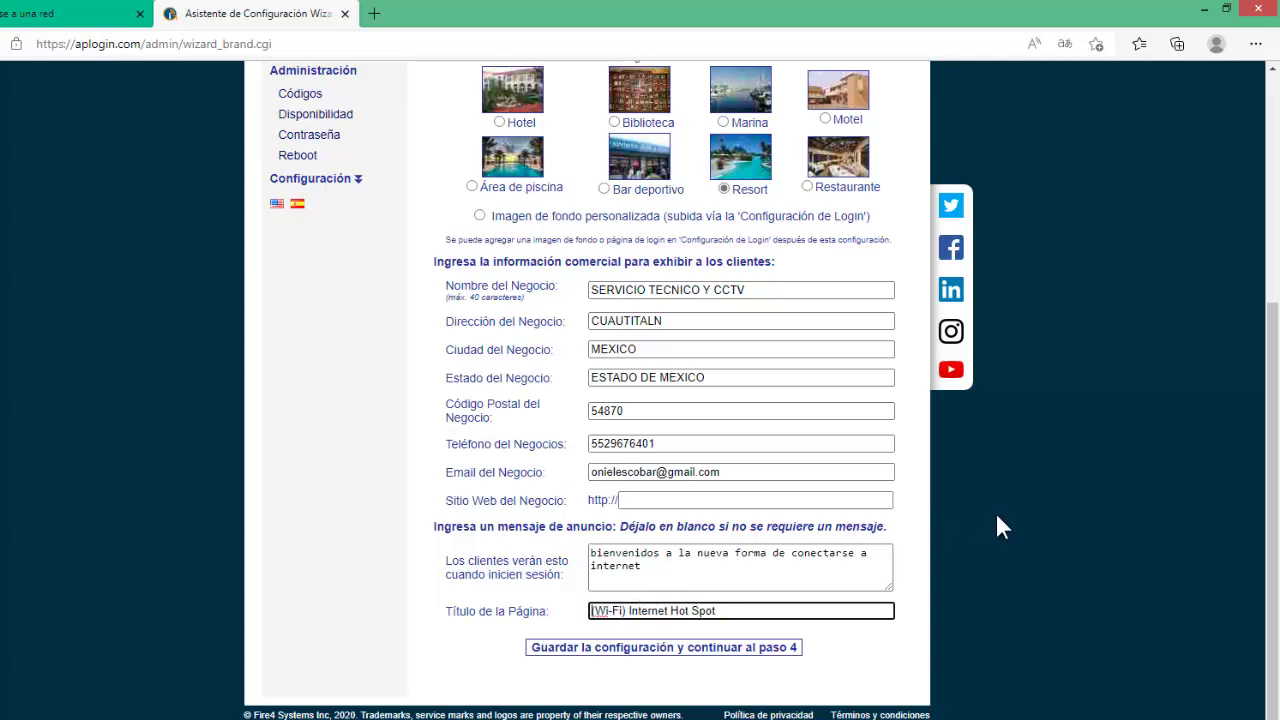
click(749, 650)
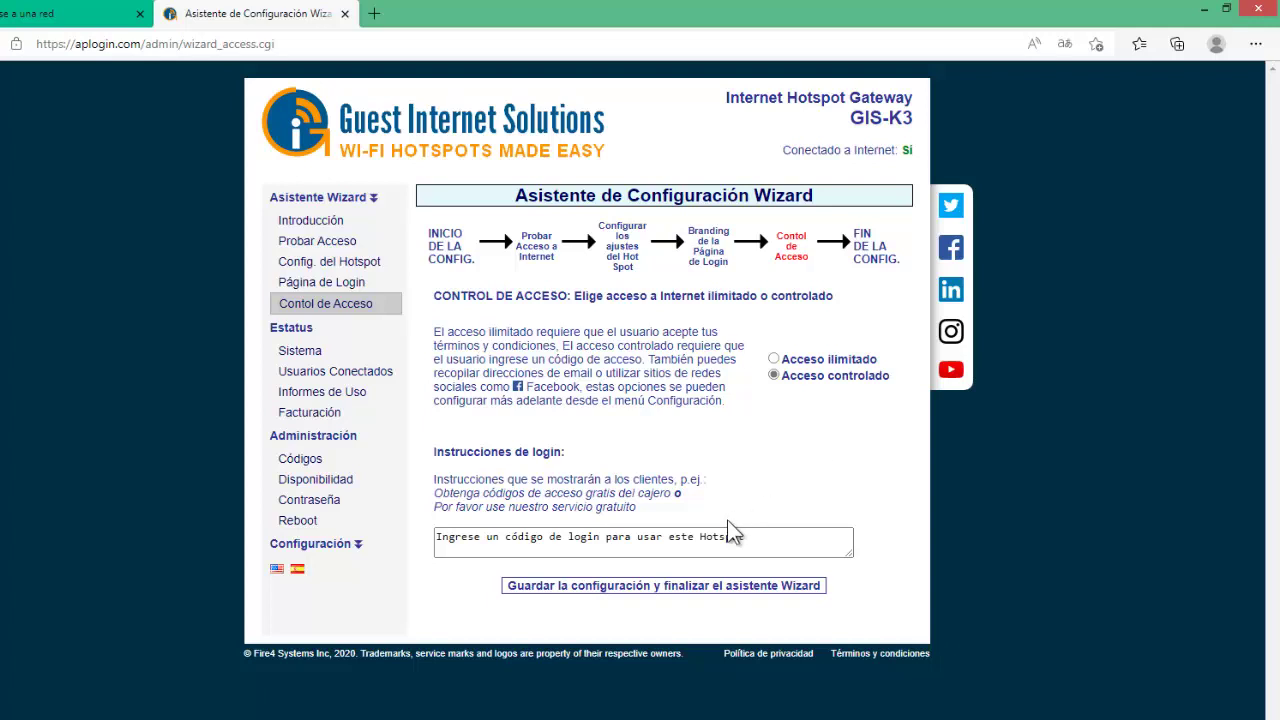
Keep Acceso controlado with the login code instructions and finish the setup wizard.
click(587, 590)
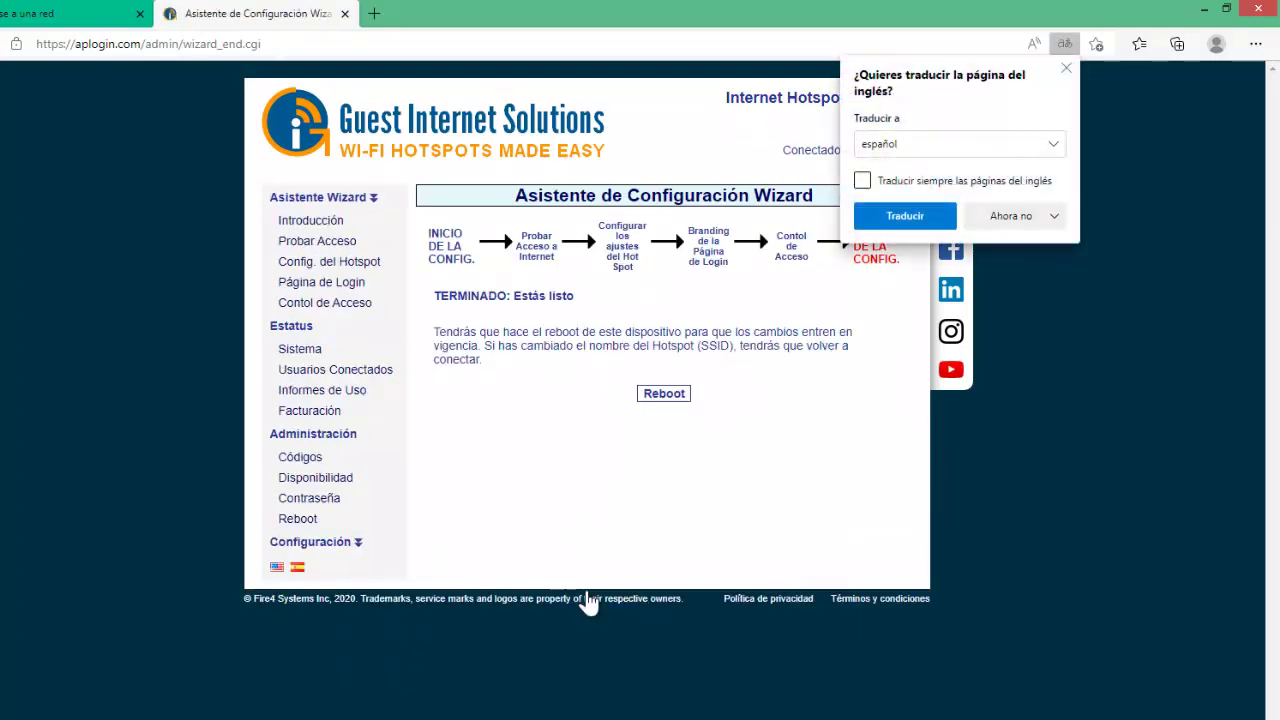
Dismiss the translation offer and reboot the GIS-K3 gateway from the finished TERMINADO page.
click(1066, 68)
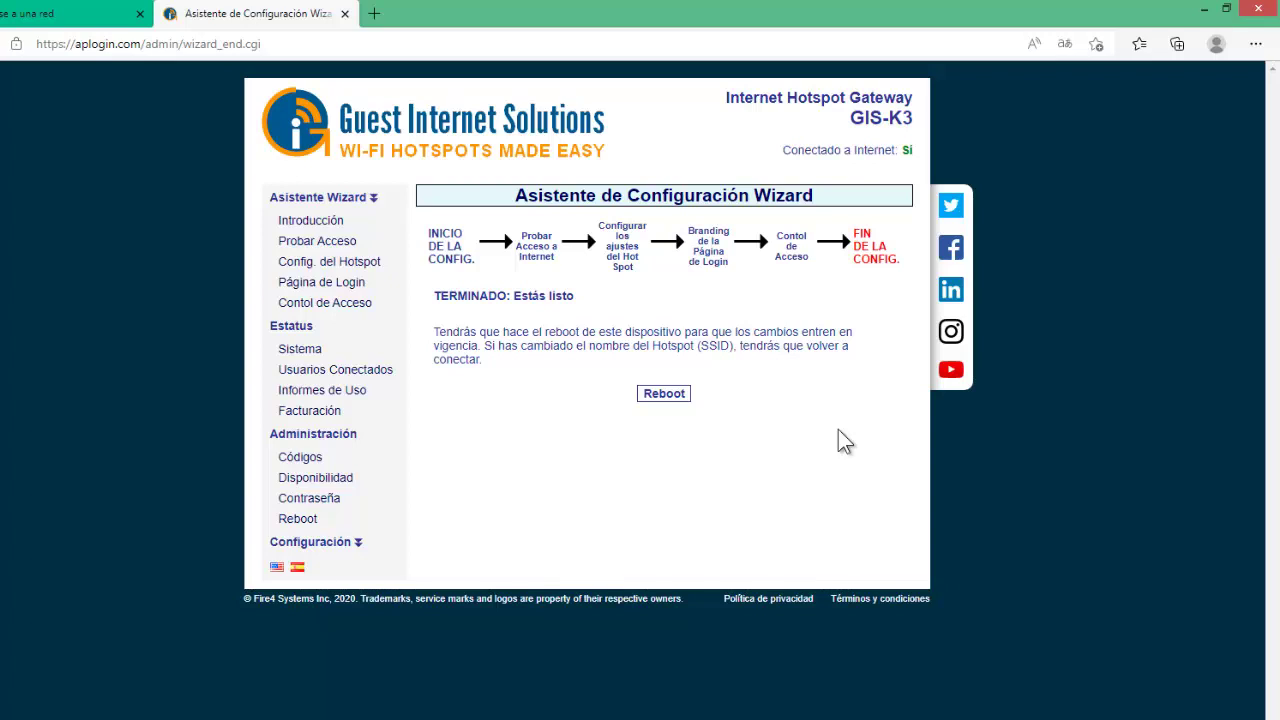
click(670, 397)
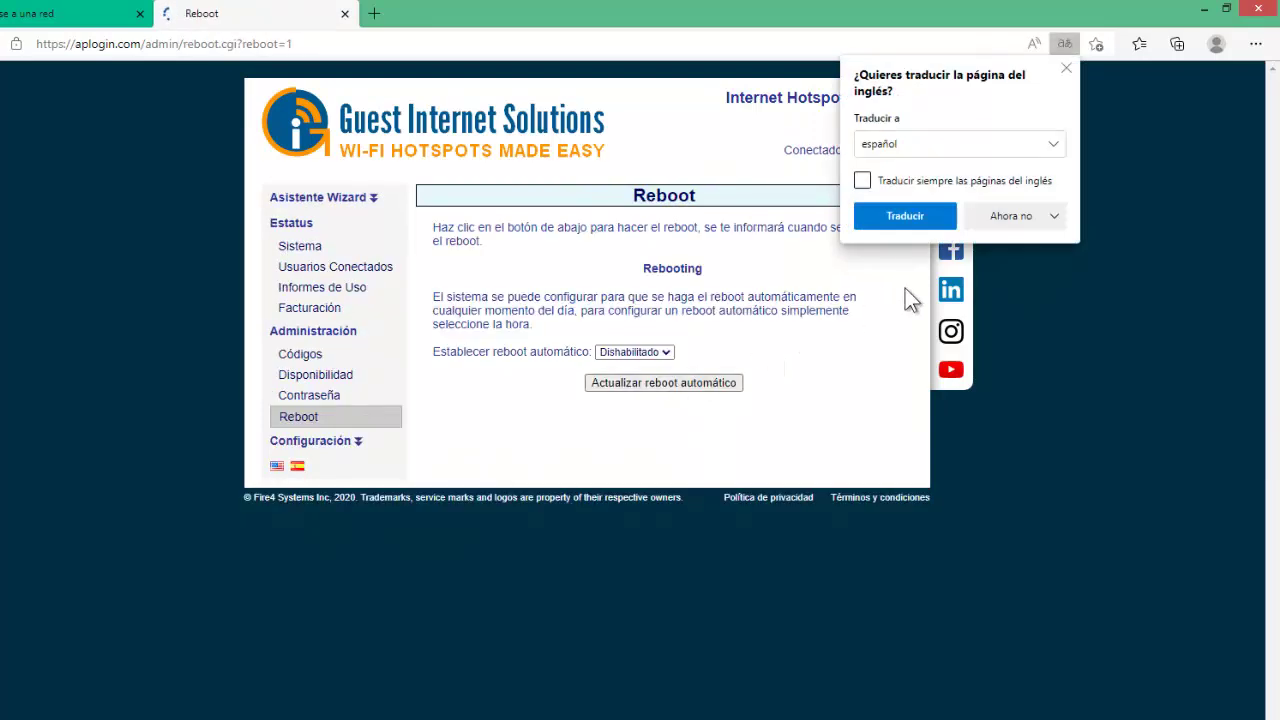
Try translating the reboot page to Spanish, then dismiss the failed-translation notice.
click(922, 222)
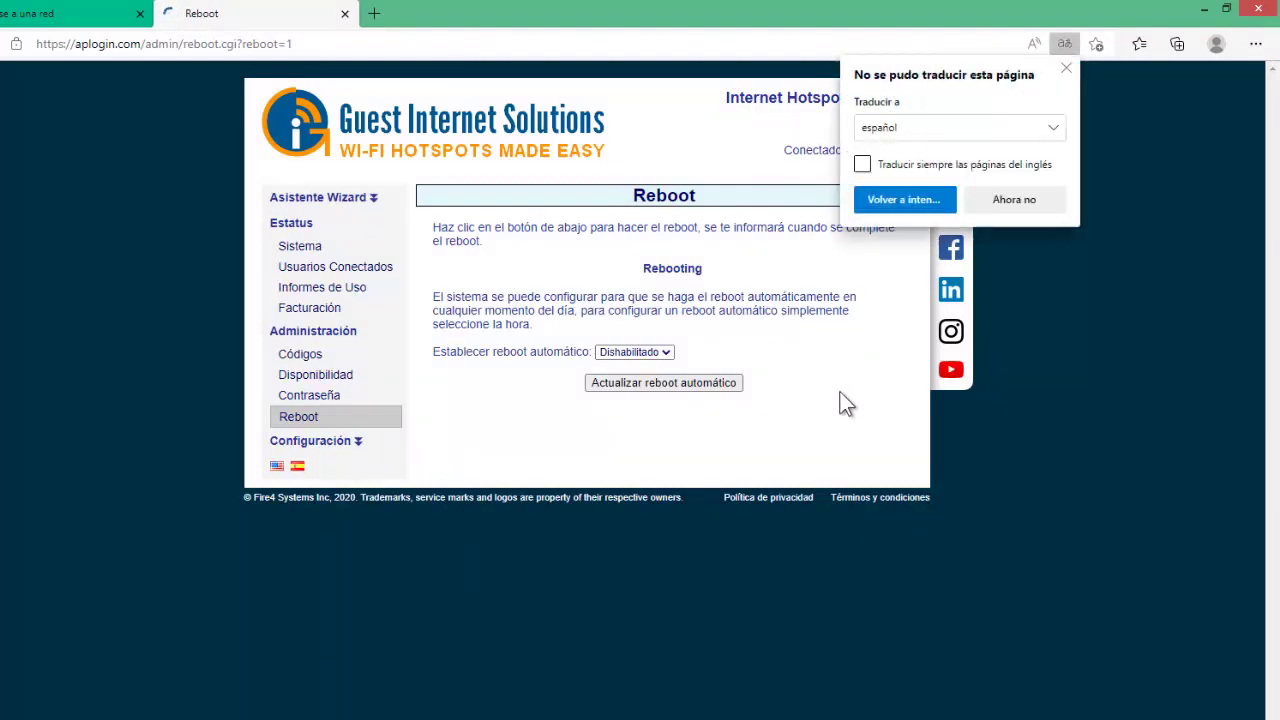
click(1066, 70)
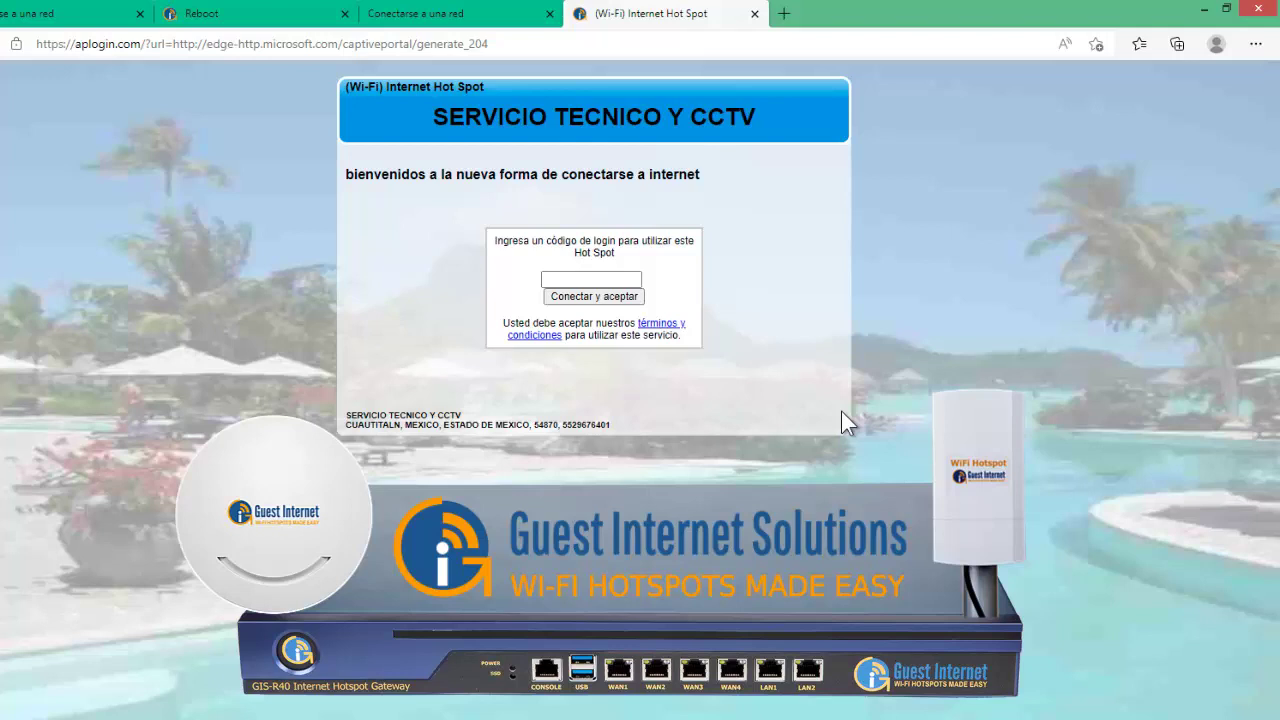
Select the portal's login code box, then go back to the admin reboot settings page.
click(610, 280)
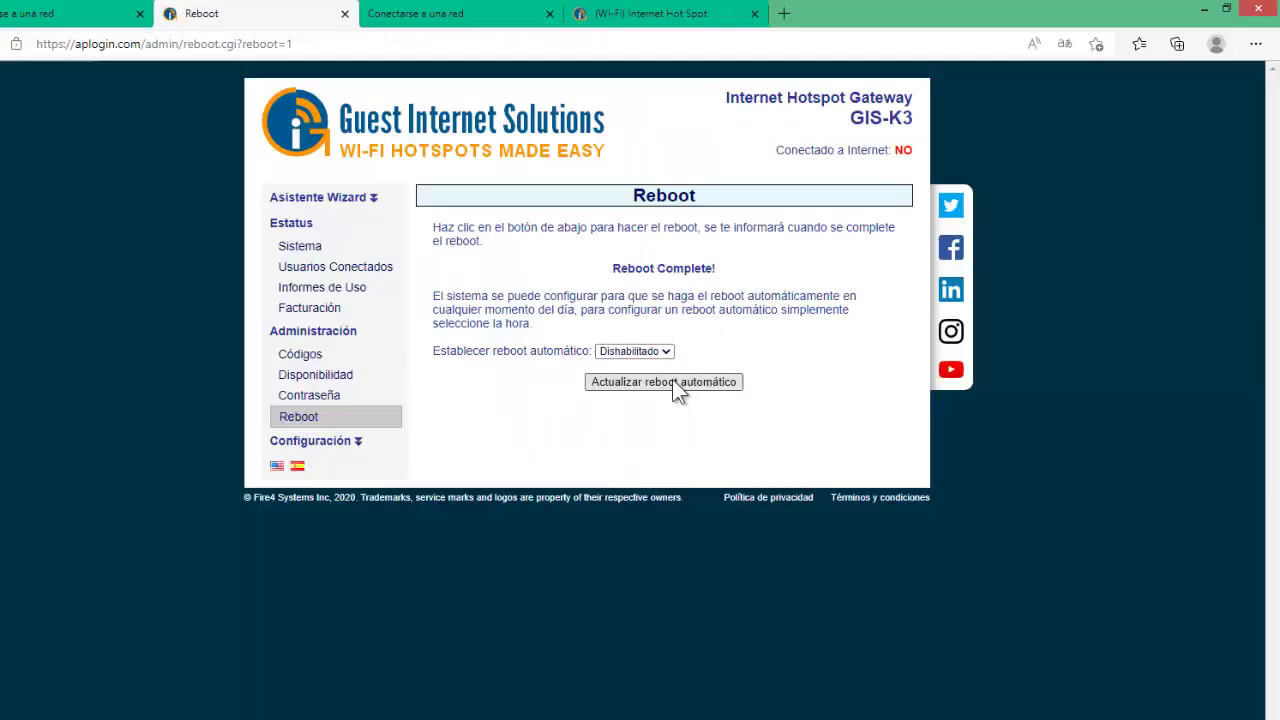
click(672, 379)
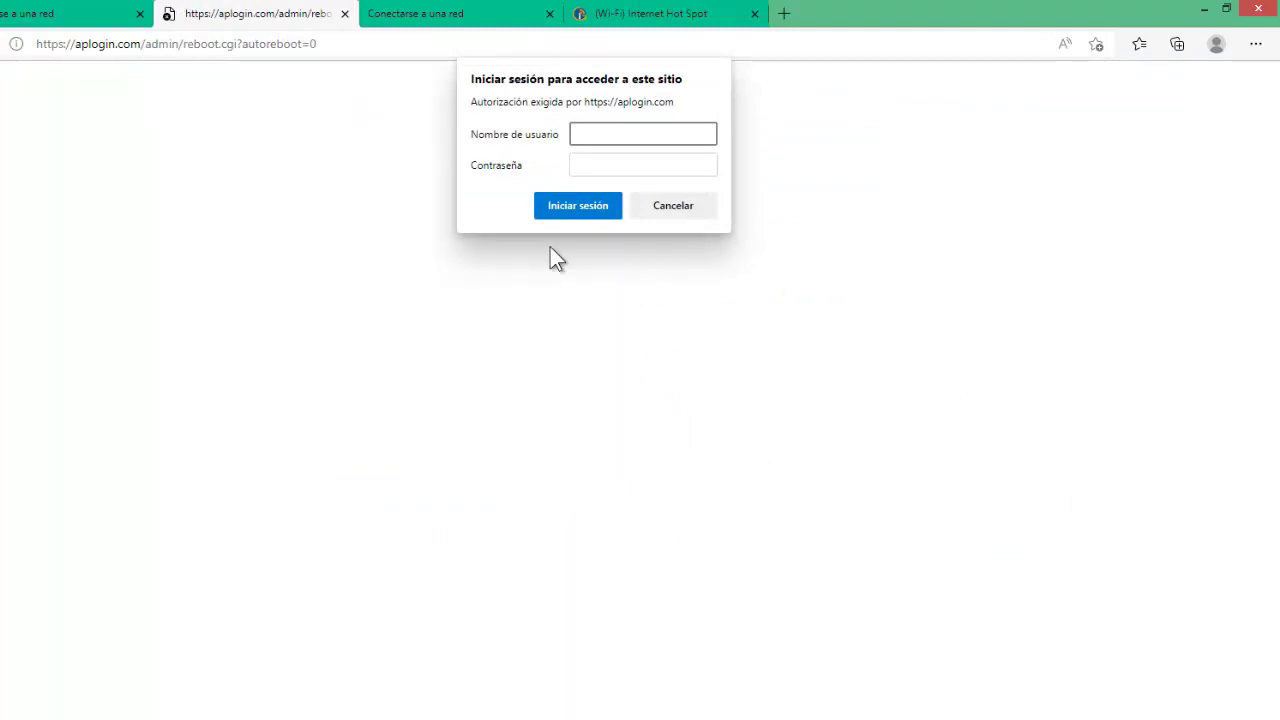
Sign in with the administrator username and password, then open Sistema under Estatus.
text(admin)
key(Tab)
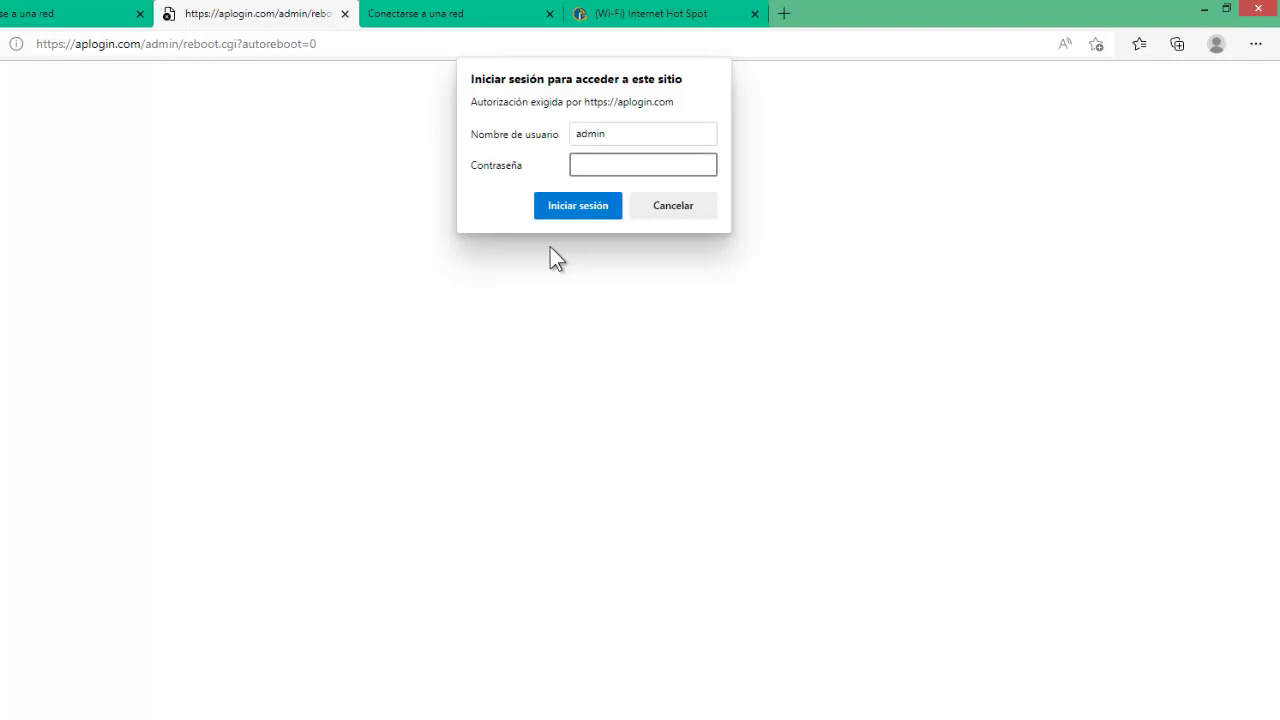
text(admin12345)
click(569, 214)
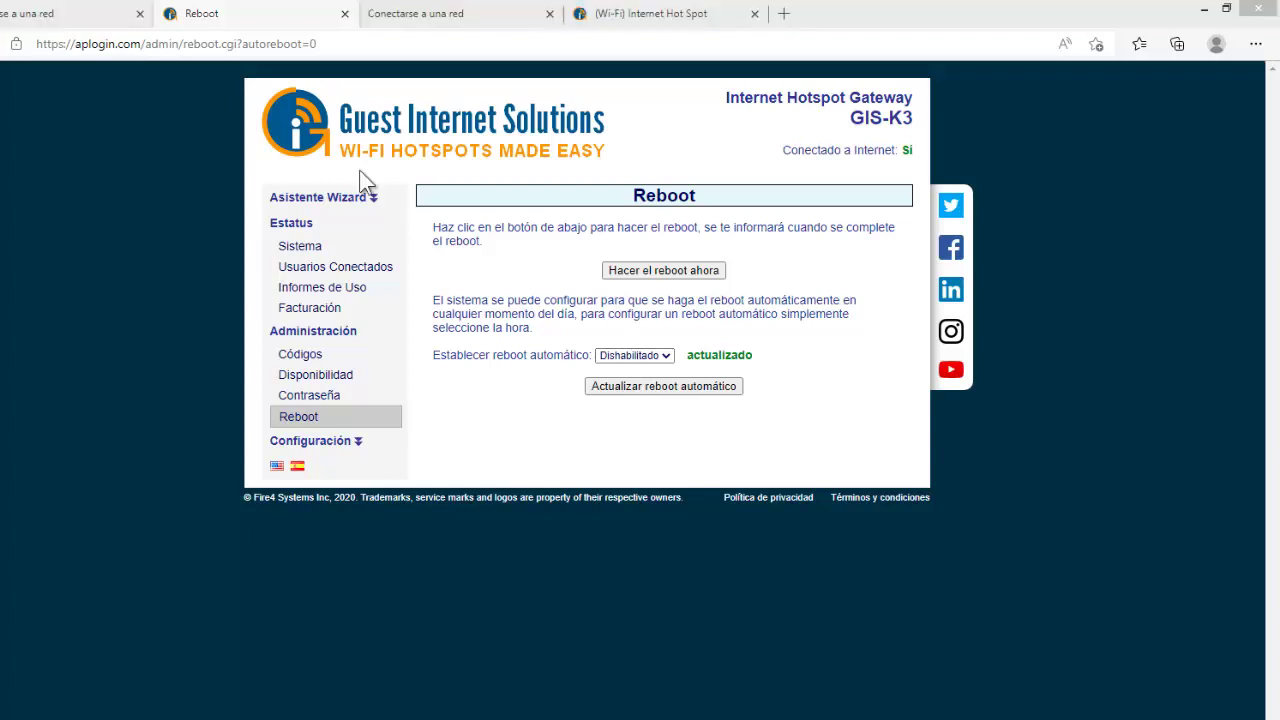
click(305, 251)
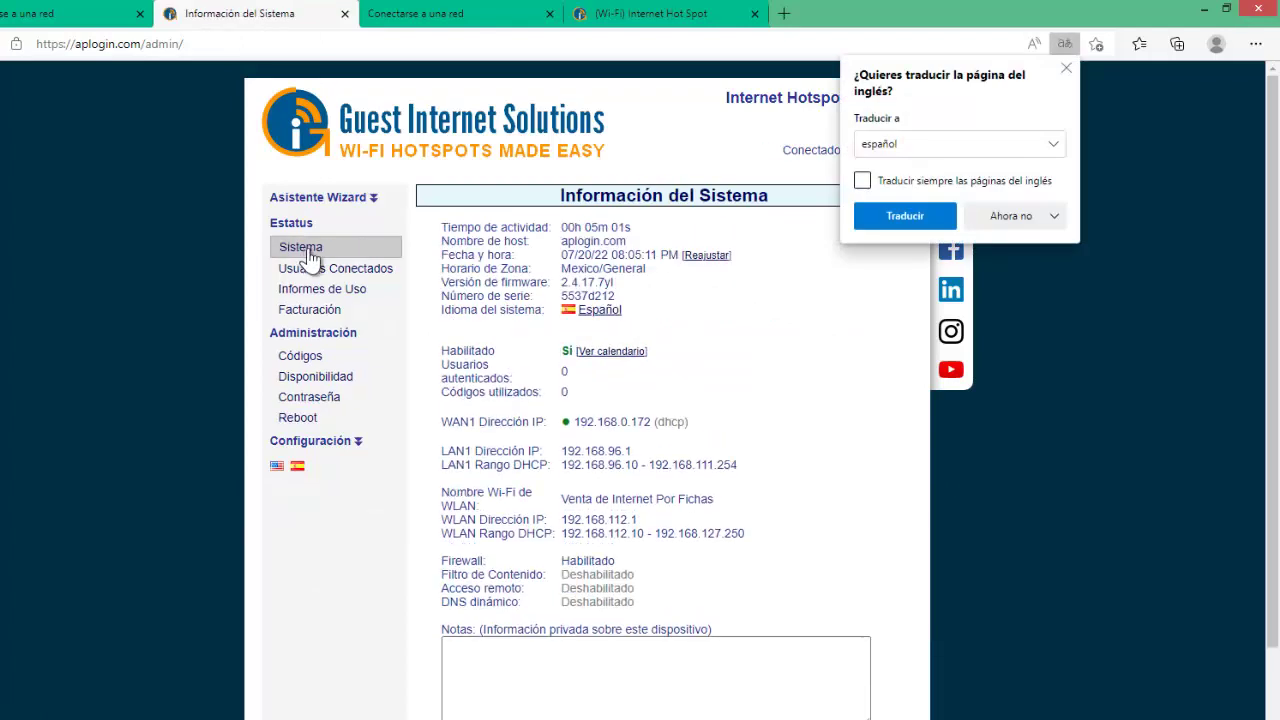
Decline translation, scroll through Información del Sistema, then open Usuarios Conectados and Informes de Uso.
click(1045, 222)
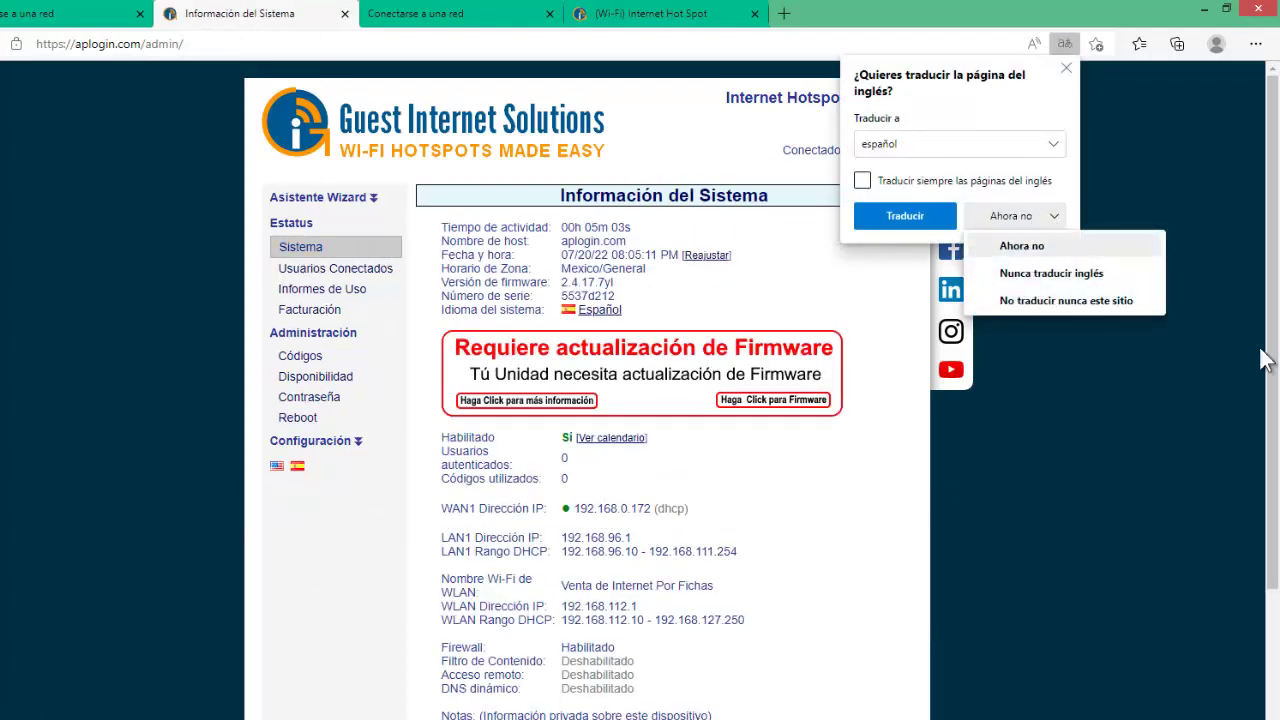
click(995, 210)
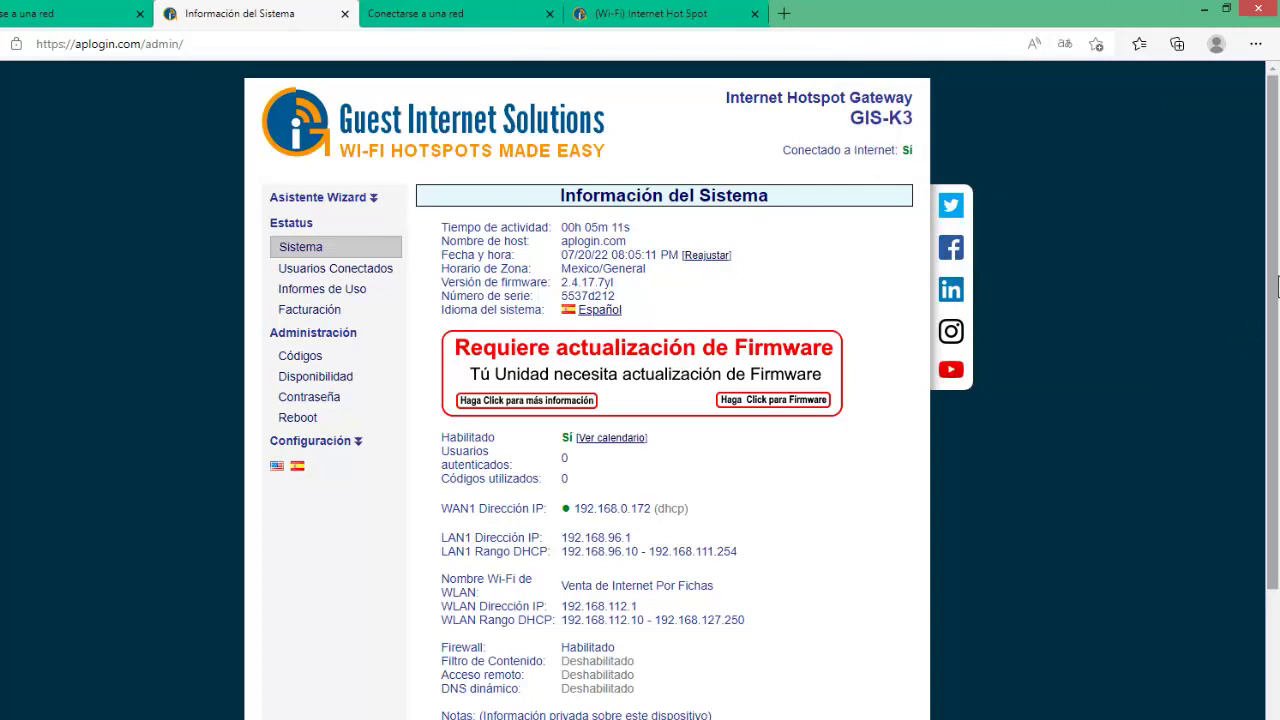
drag(1276, 288, 1276, 344)
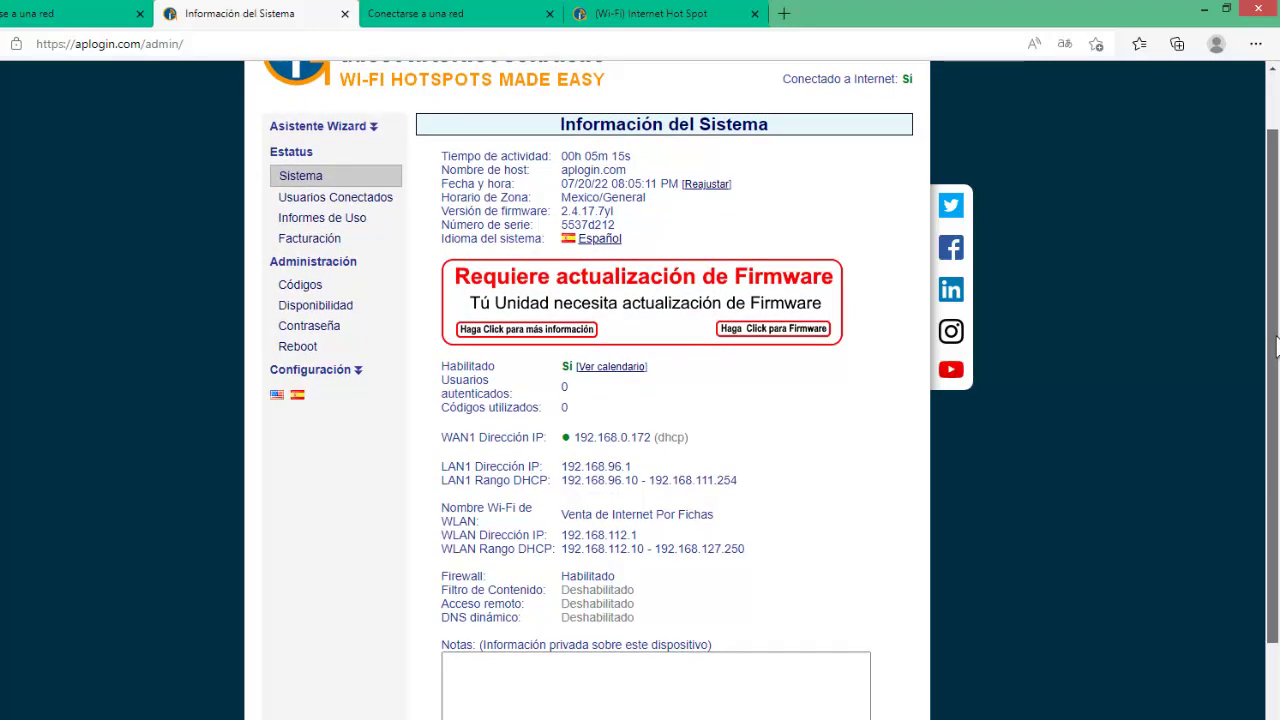
drag(1276, 345, 1276, 385)
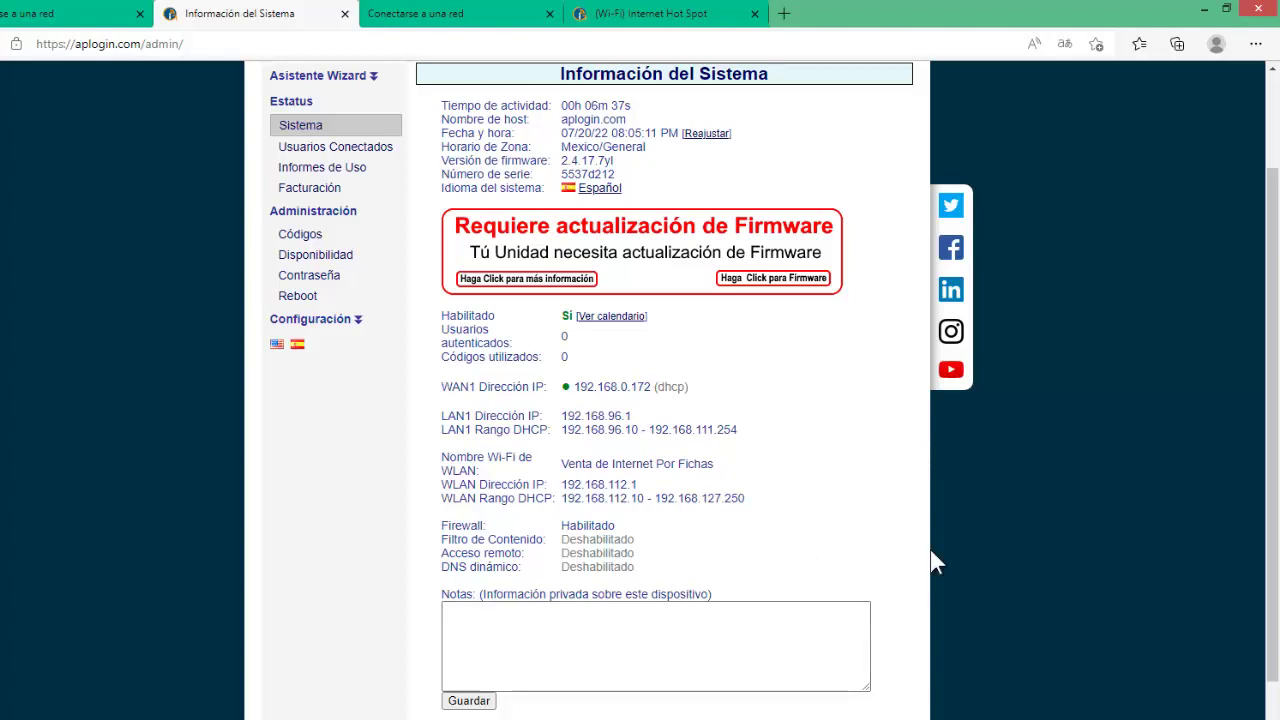
drag(1275, 420, 1270, 311)
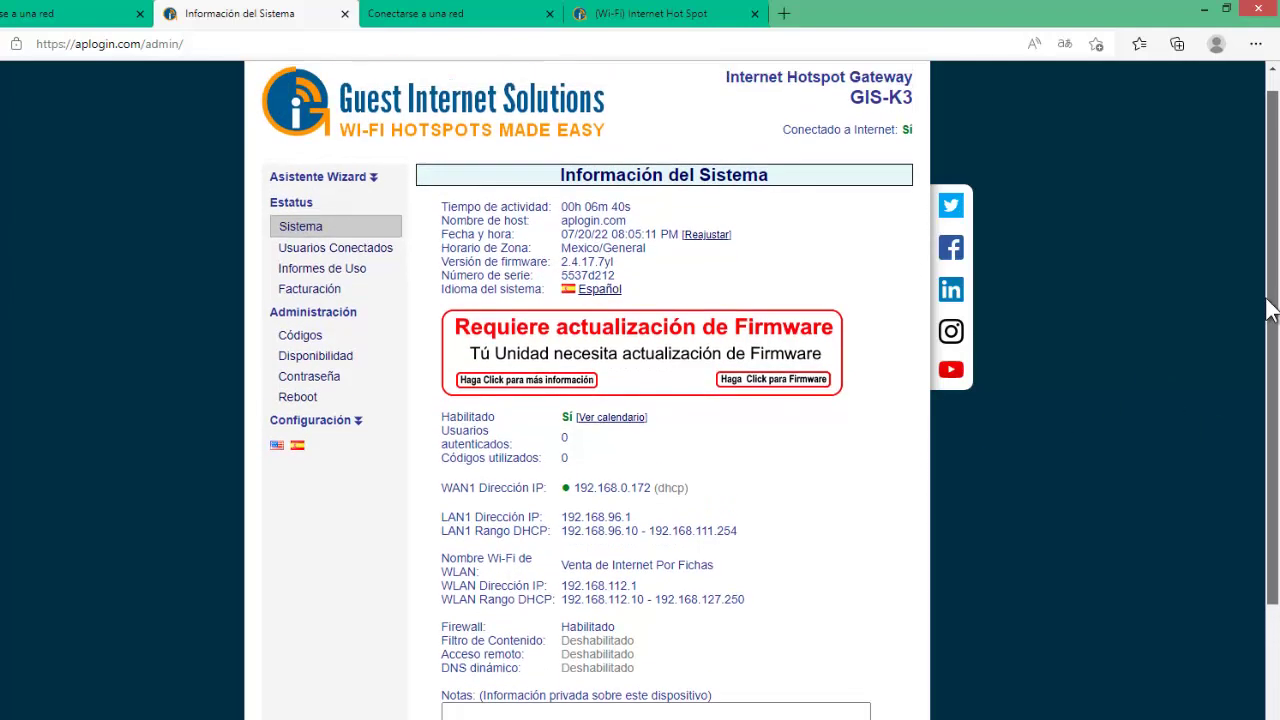
click(350, 250)
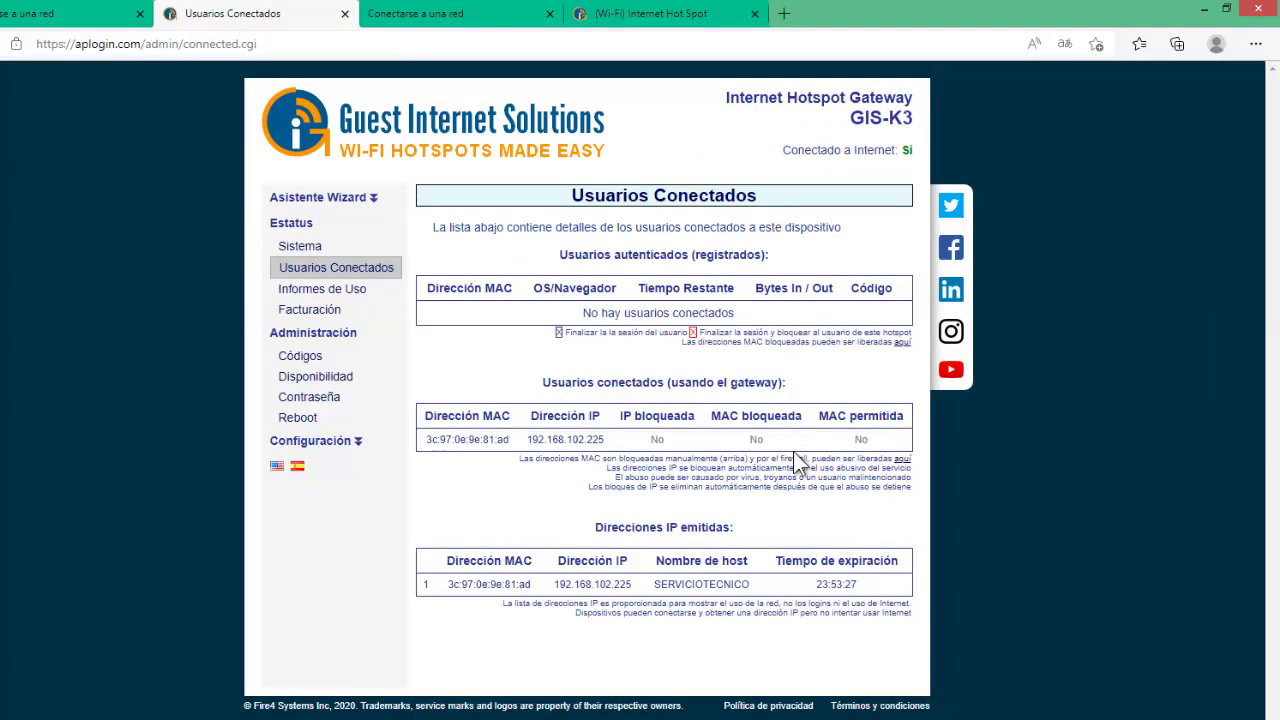
click(328, 292)
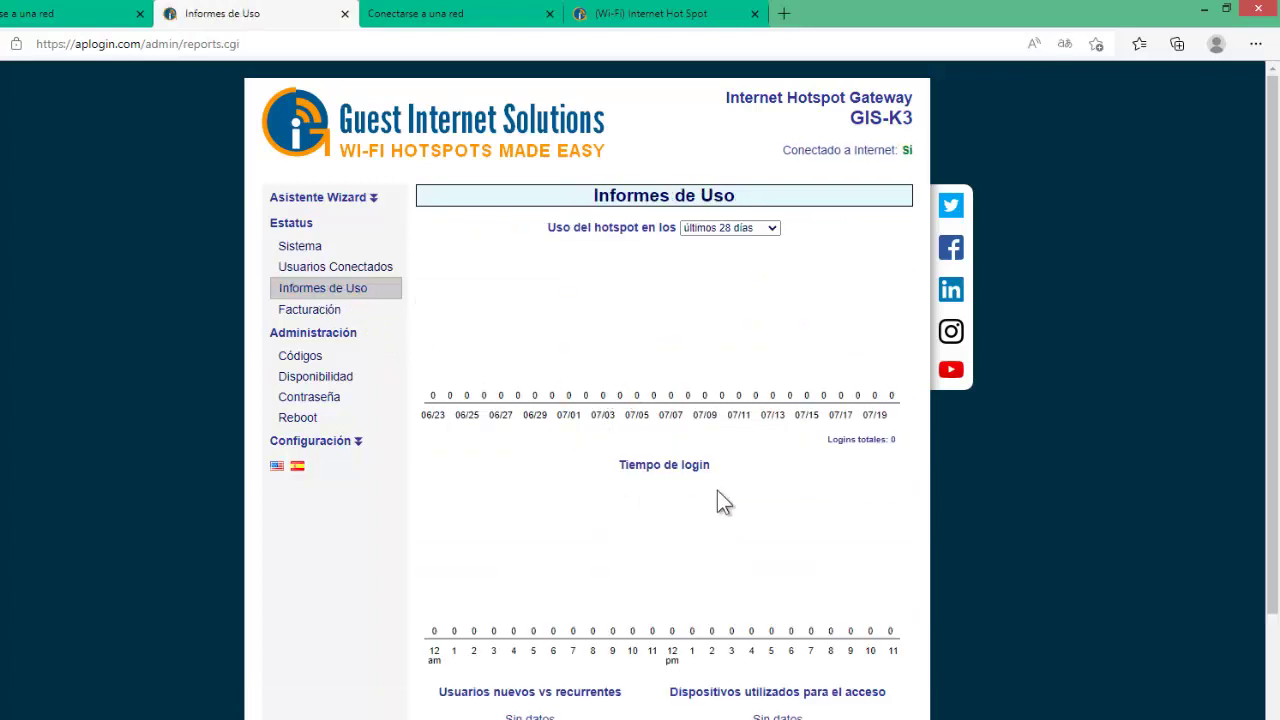
Open the Facturación PayPal billing report, showing $0.00 for every period.
click(320, 311)
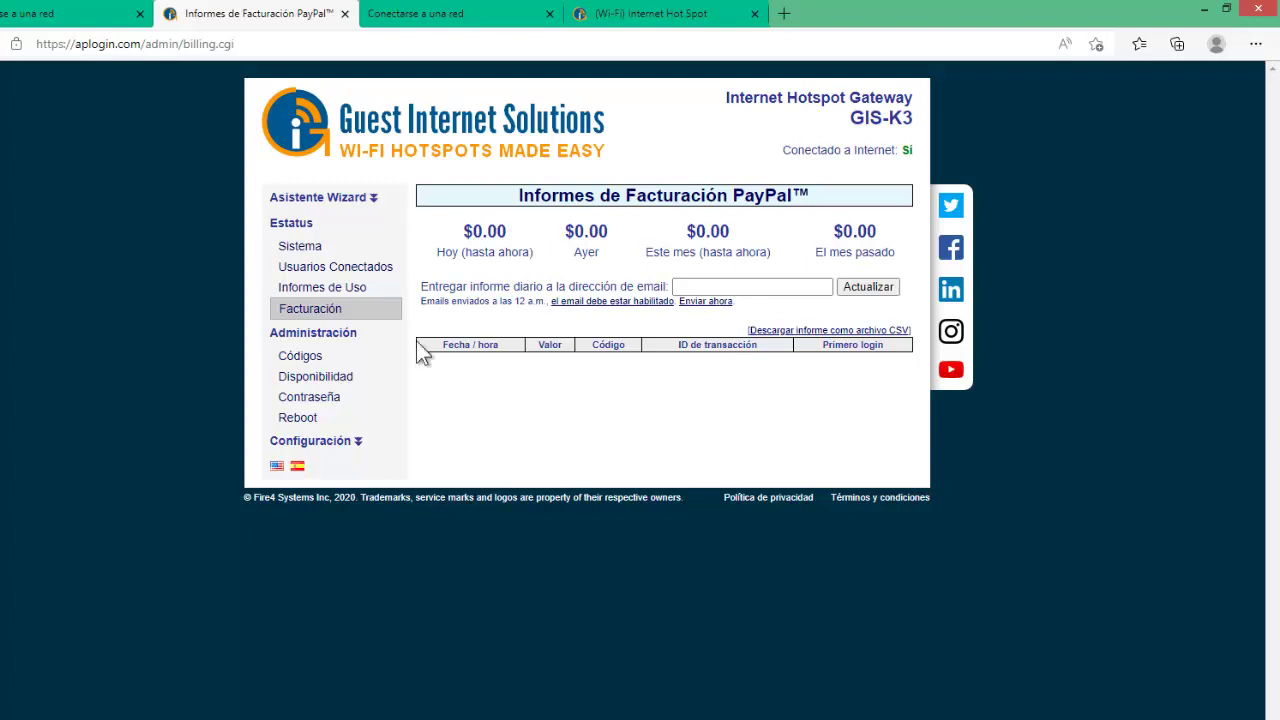
Open Códigos under Administración, close the translation popup, and scroll through the page.
click(303, 358)
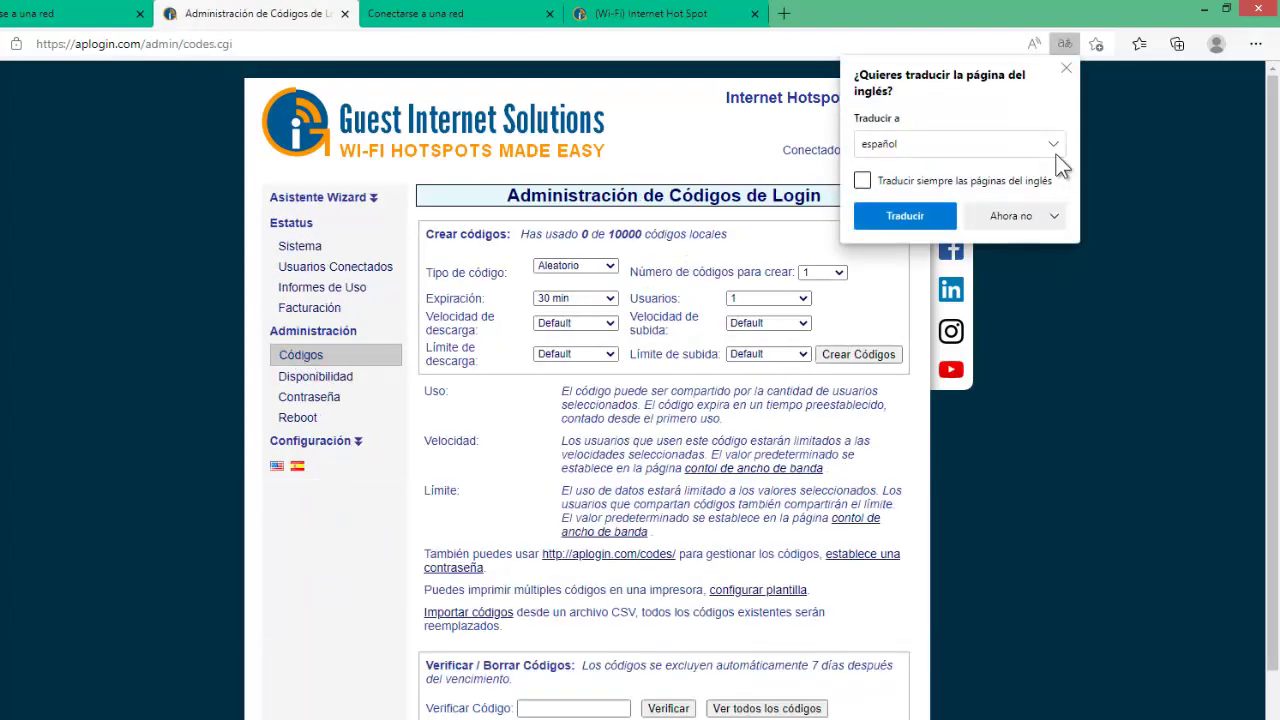
click(1066, 68)
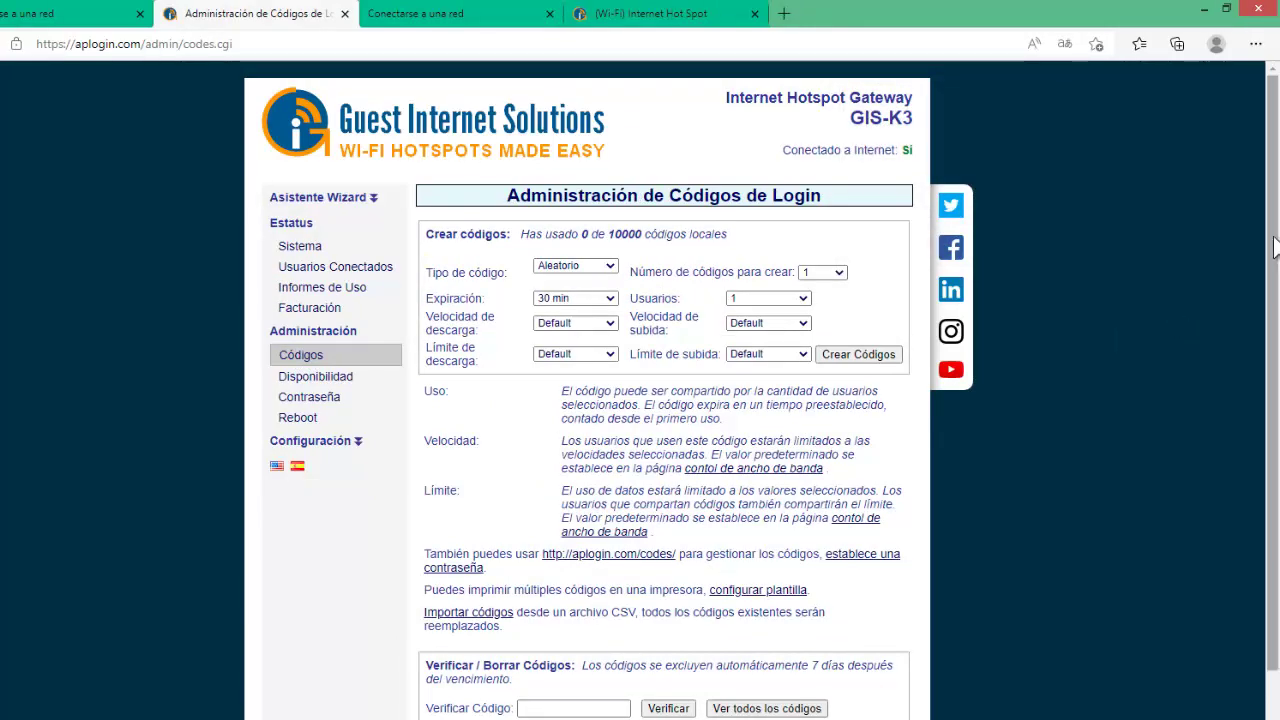
scroll(1277, 360, down, 2)
scroll(1277, 340, up, 2)
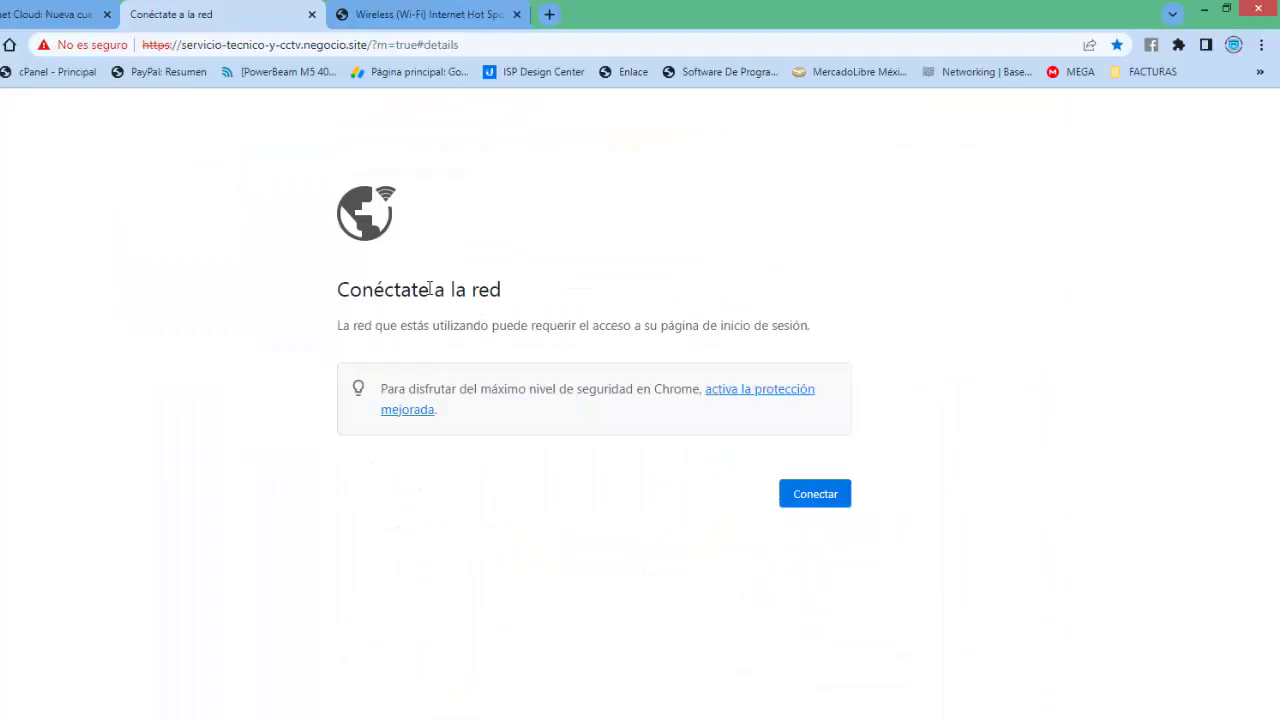
View the Guest Internet Cloud tab in Chrome, then minimise Chrome to return to Edge.
click(46, 16)
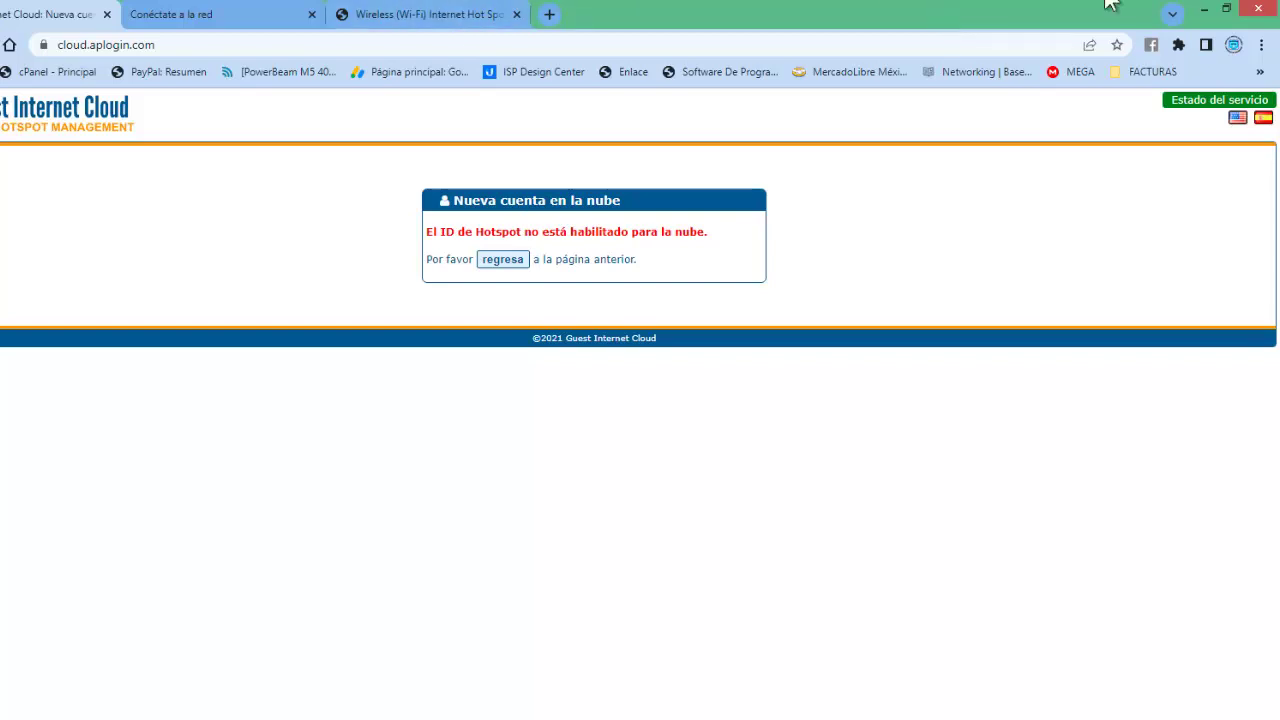
click(1204, 10)
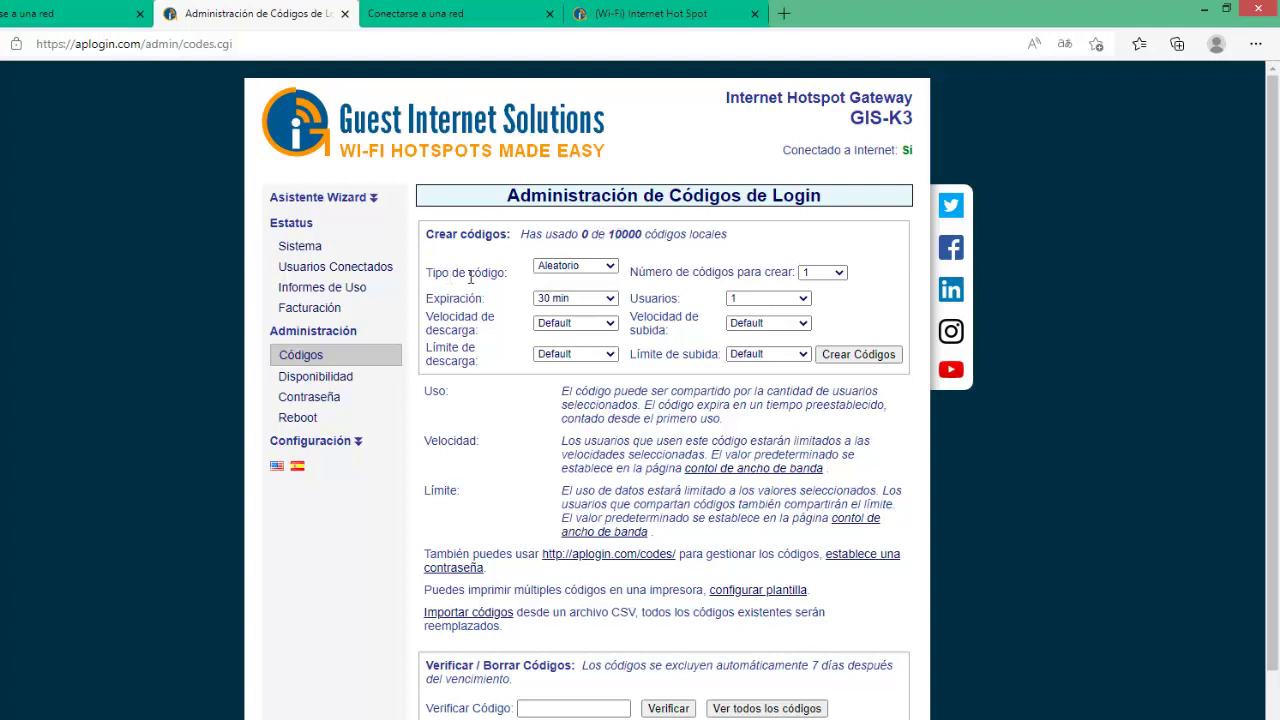
Set Tipo de código to Personalizado and enter the custom code SERVICIO.
click(609, 268)
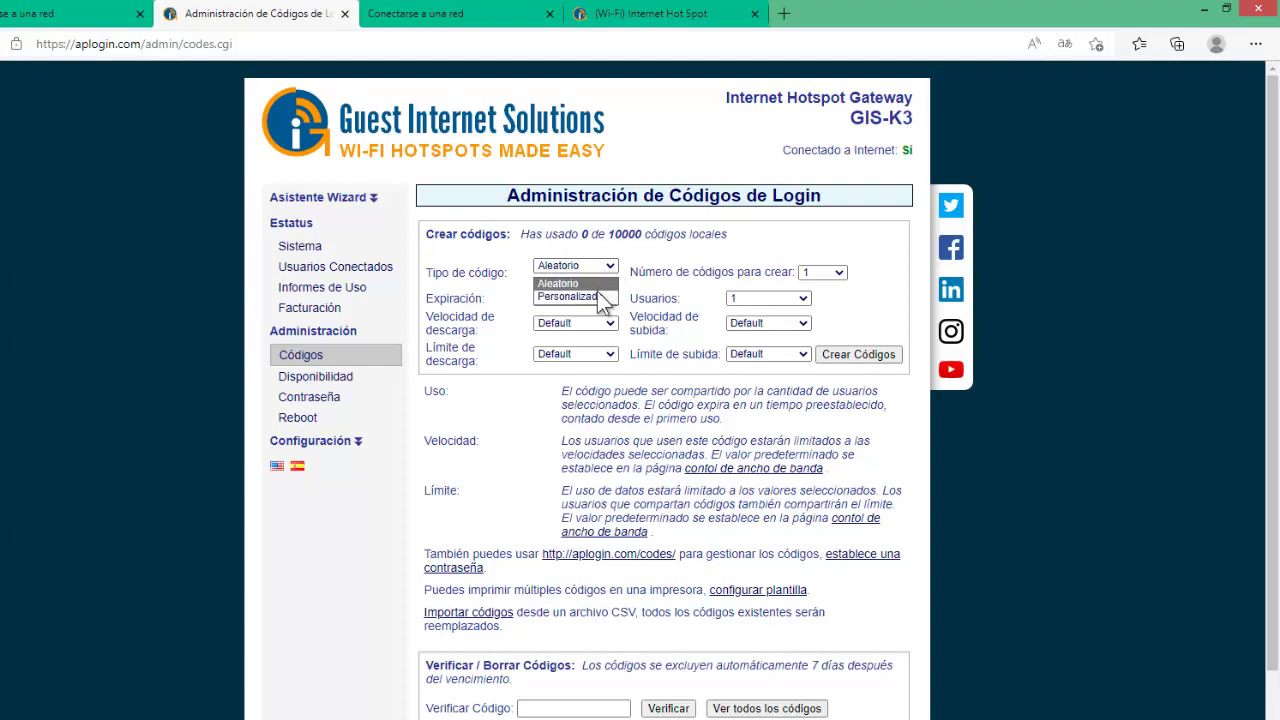
click(600, 297)
click(797, 273)
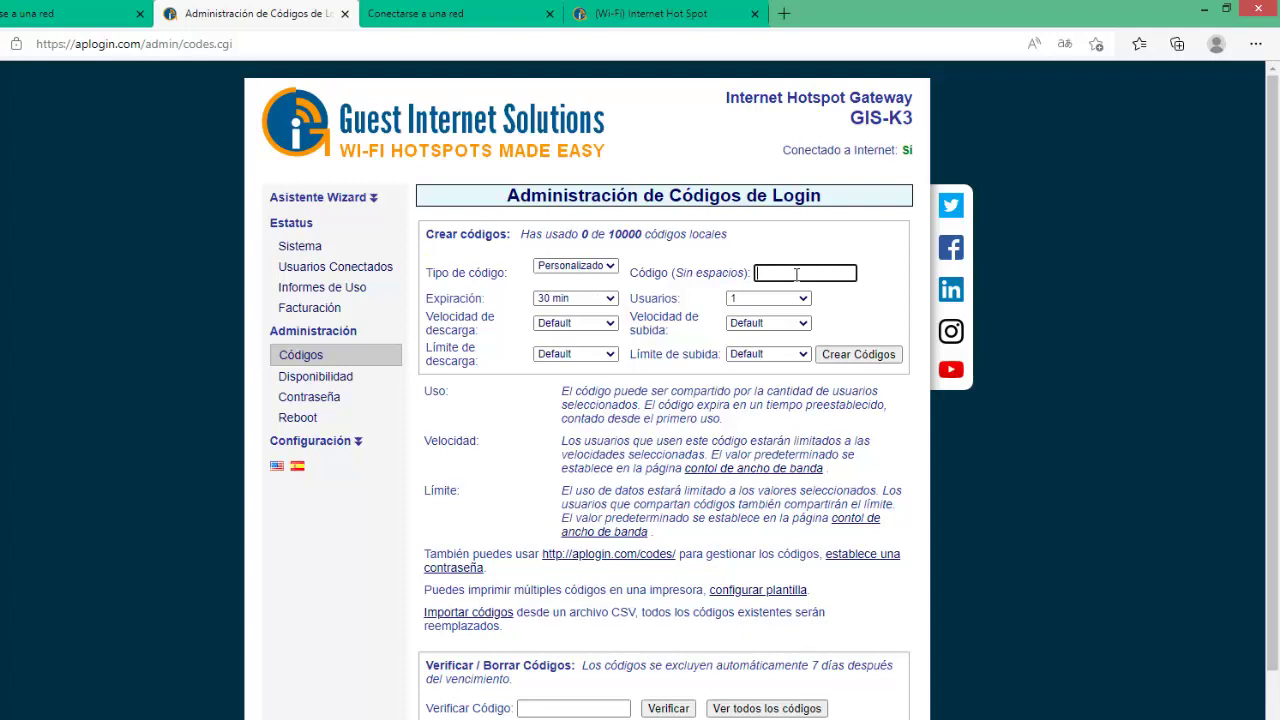
text(SERVICIO)
Set the code's expiration to 1 hora and download speed to 512 Kb/s.
click(606, 298)
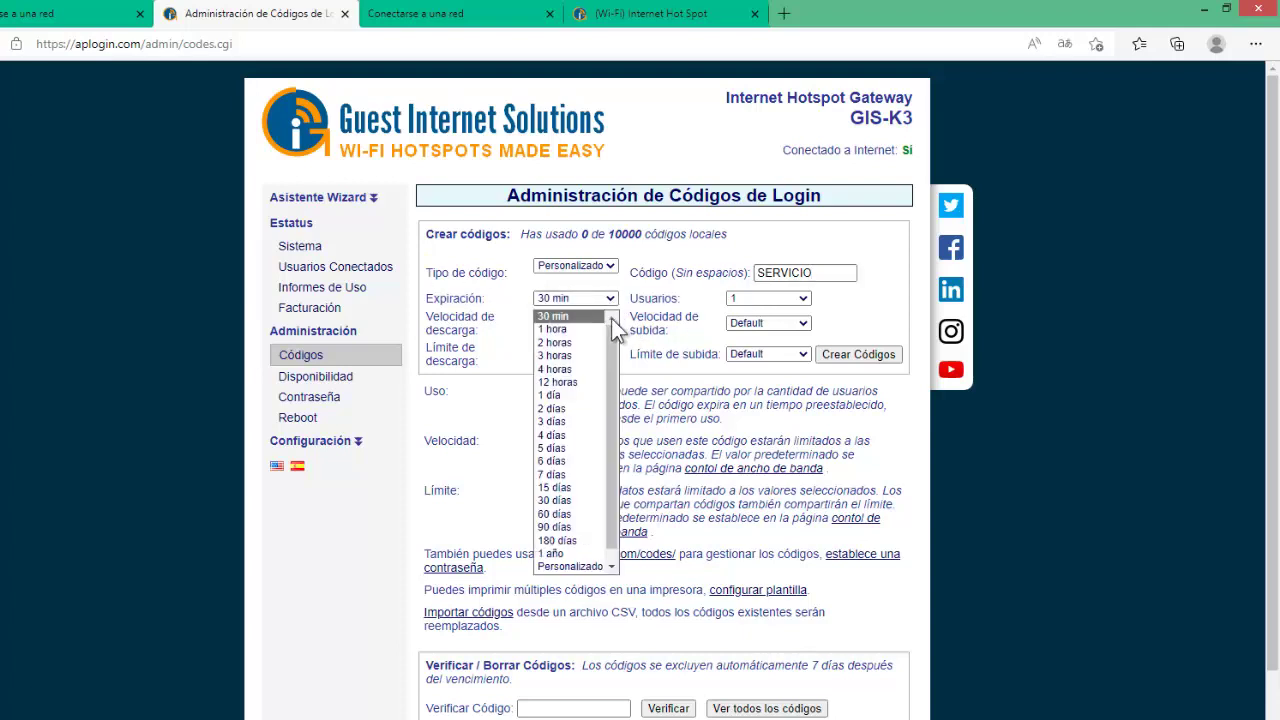
scroll(614, 347, down, 1)
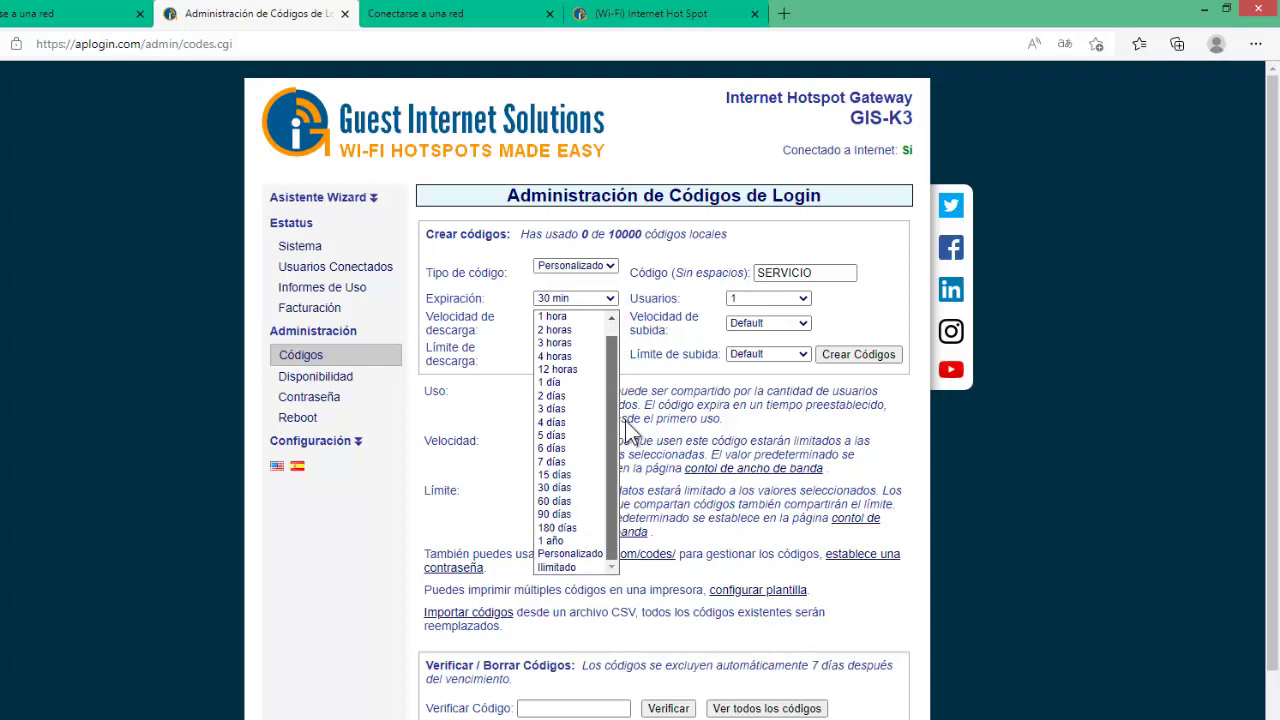
click(583, 315)
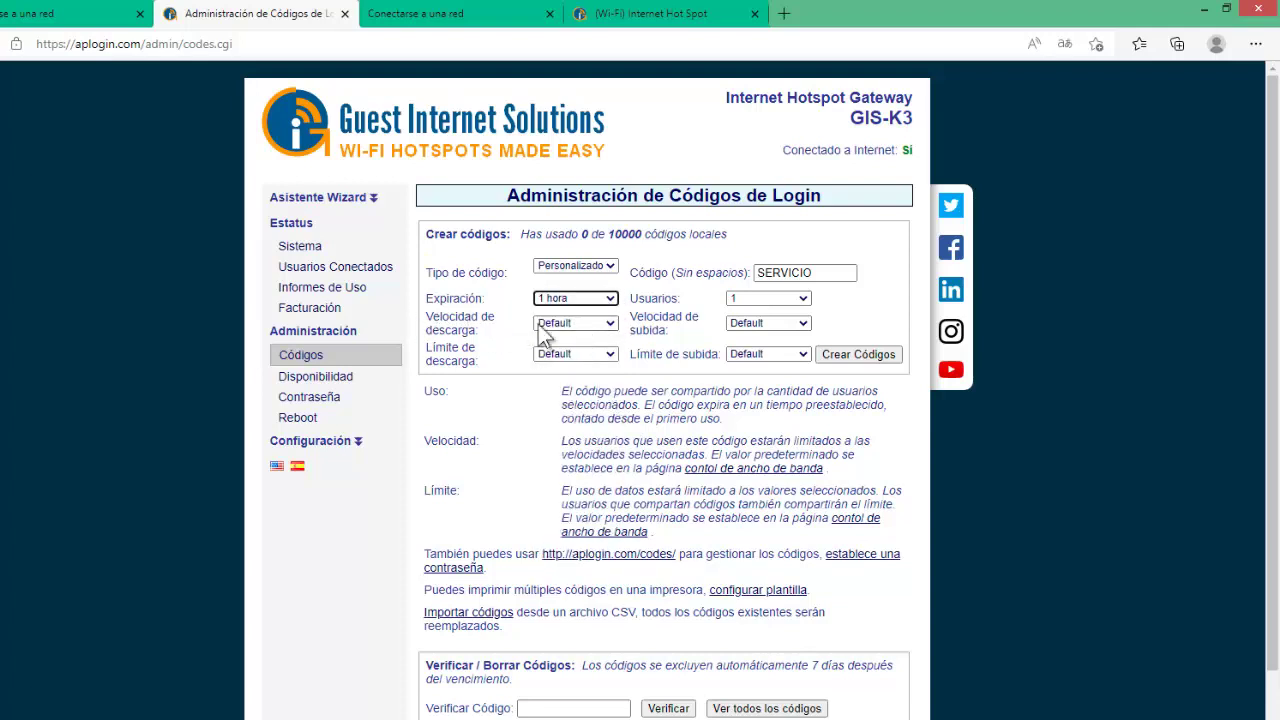
click(609, 323)
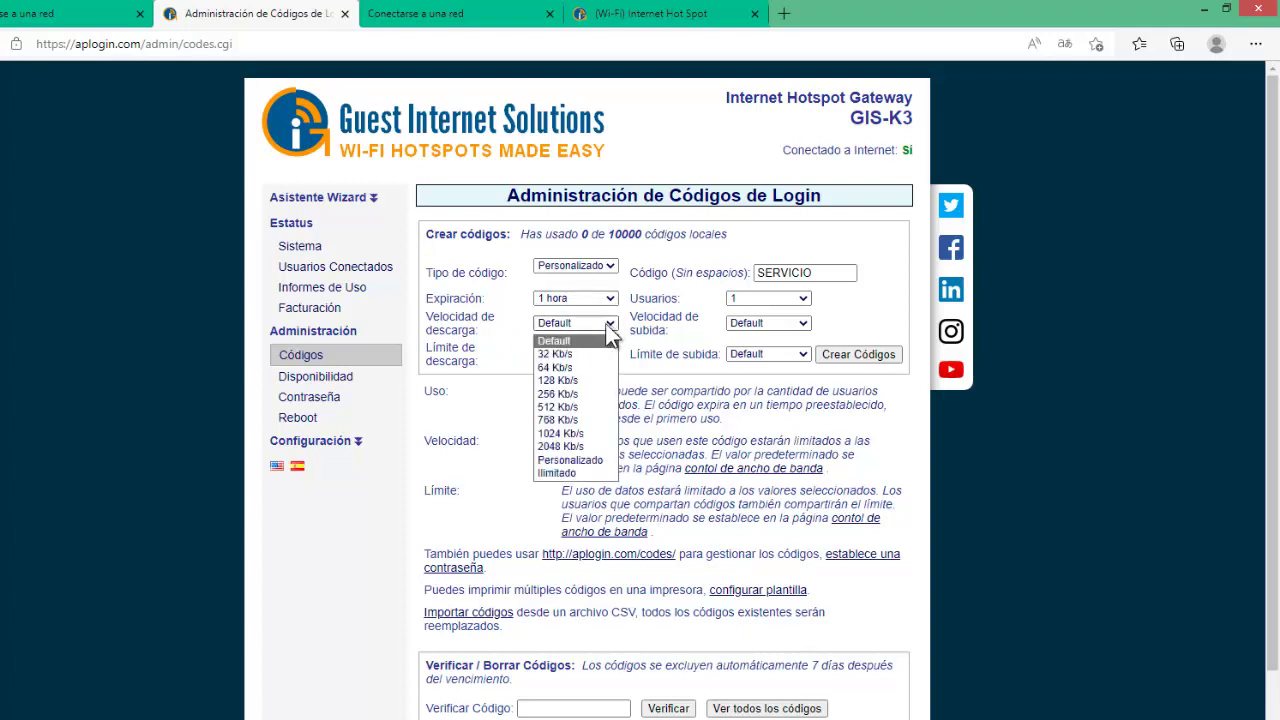
click(572, 409)
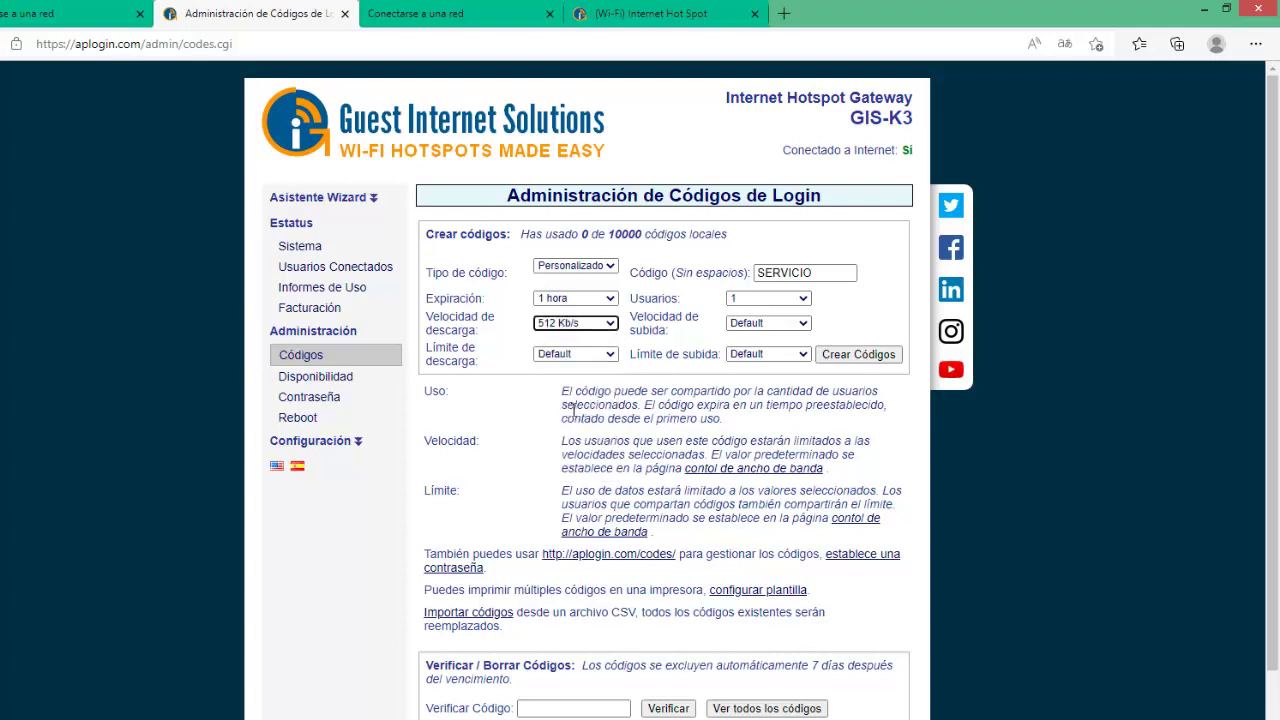
click(610, 323)
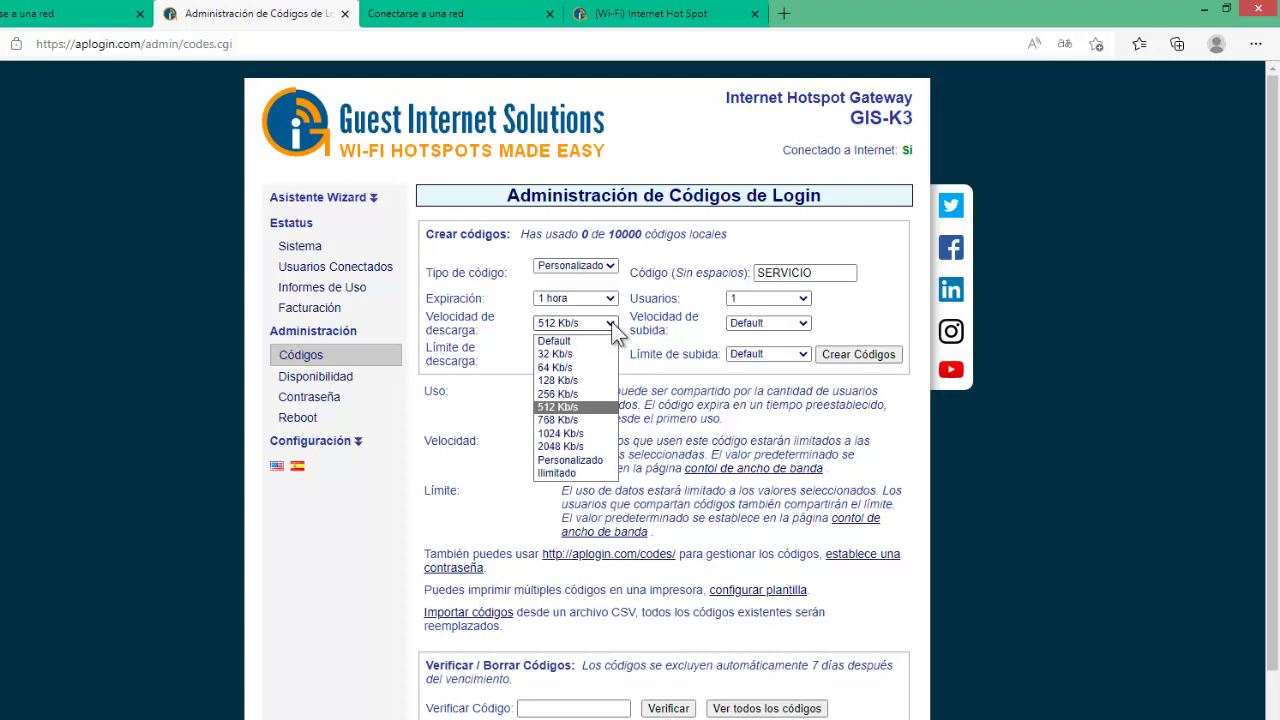
click(632, 326)
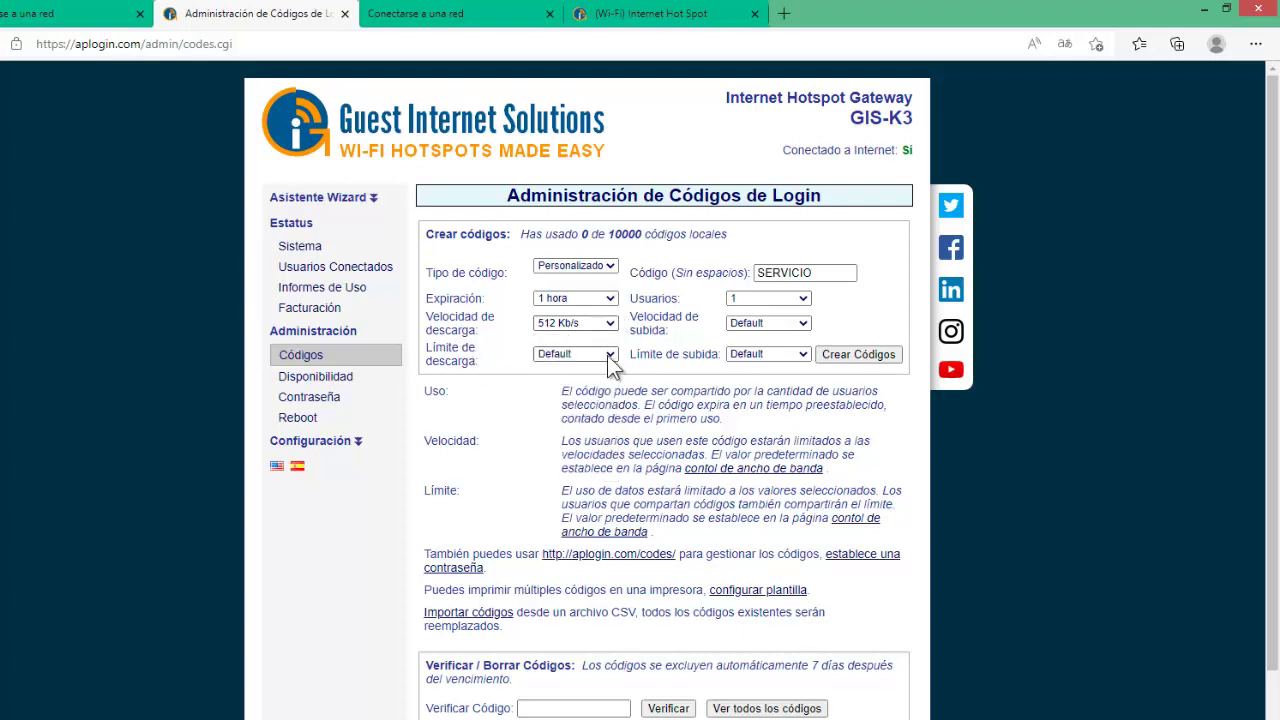
Change the Límite de descarga from 16 MB to Ilimitado.
click(608, 355)
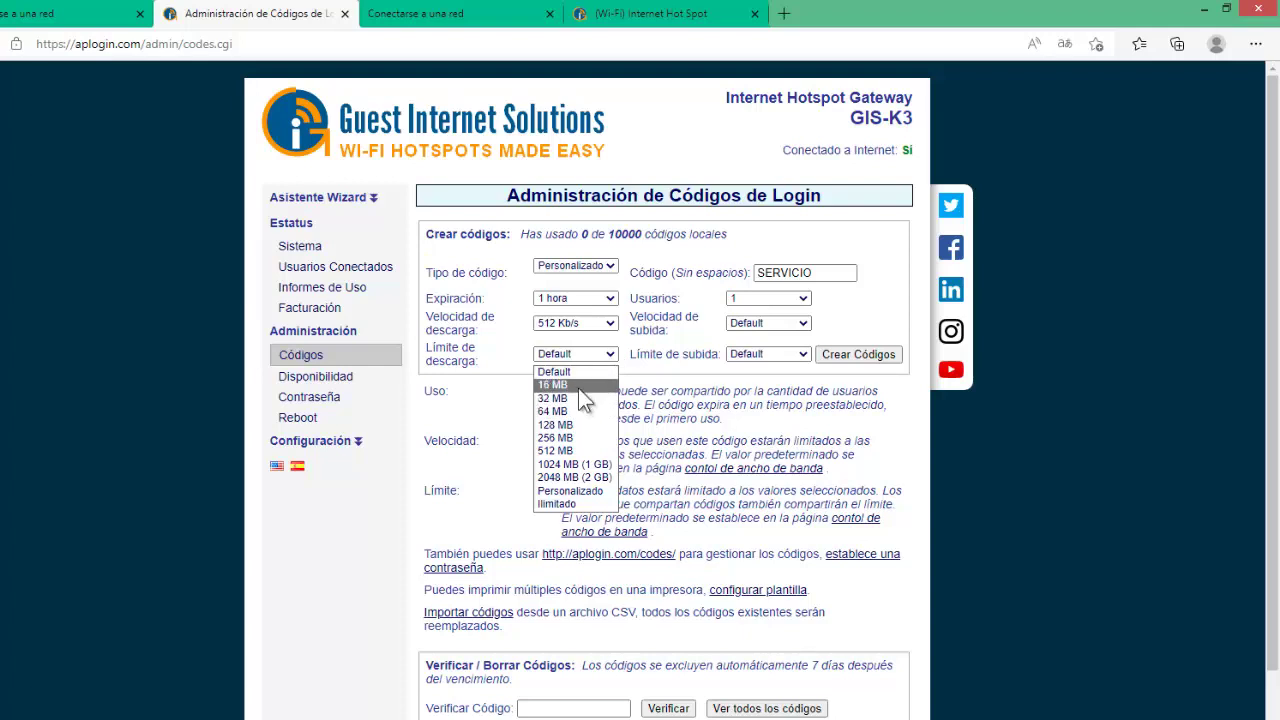
click(578, 388)
click(612, 356)
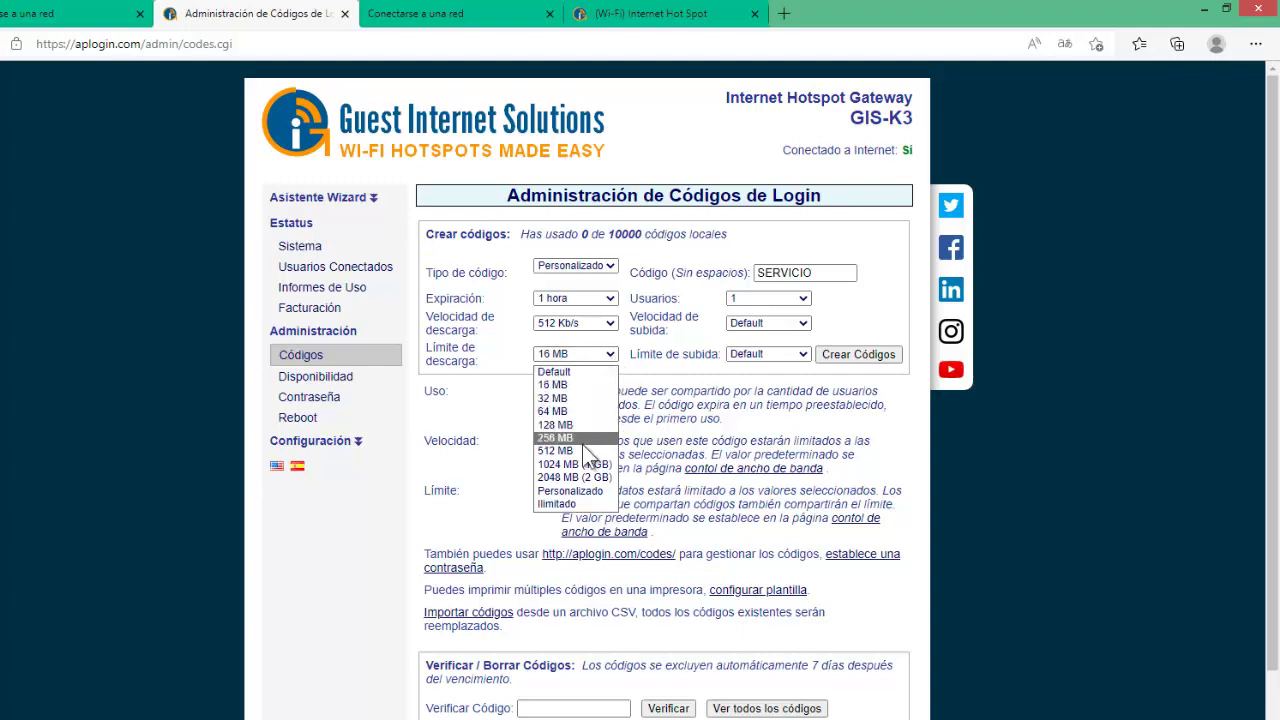
click(559, 504)
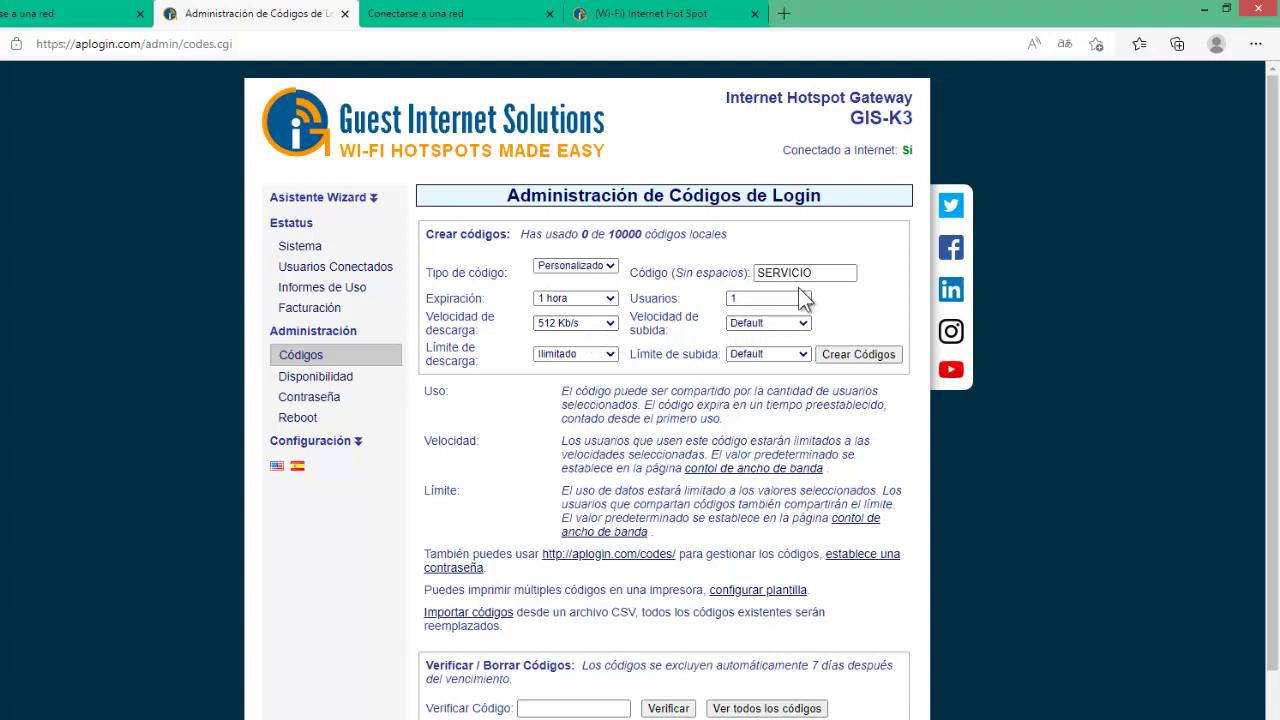
Set the code to 1 user with an upload speed of 256 Kb/s.
click(803, 300)
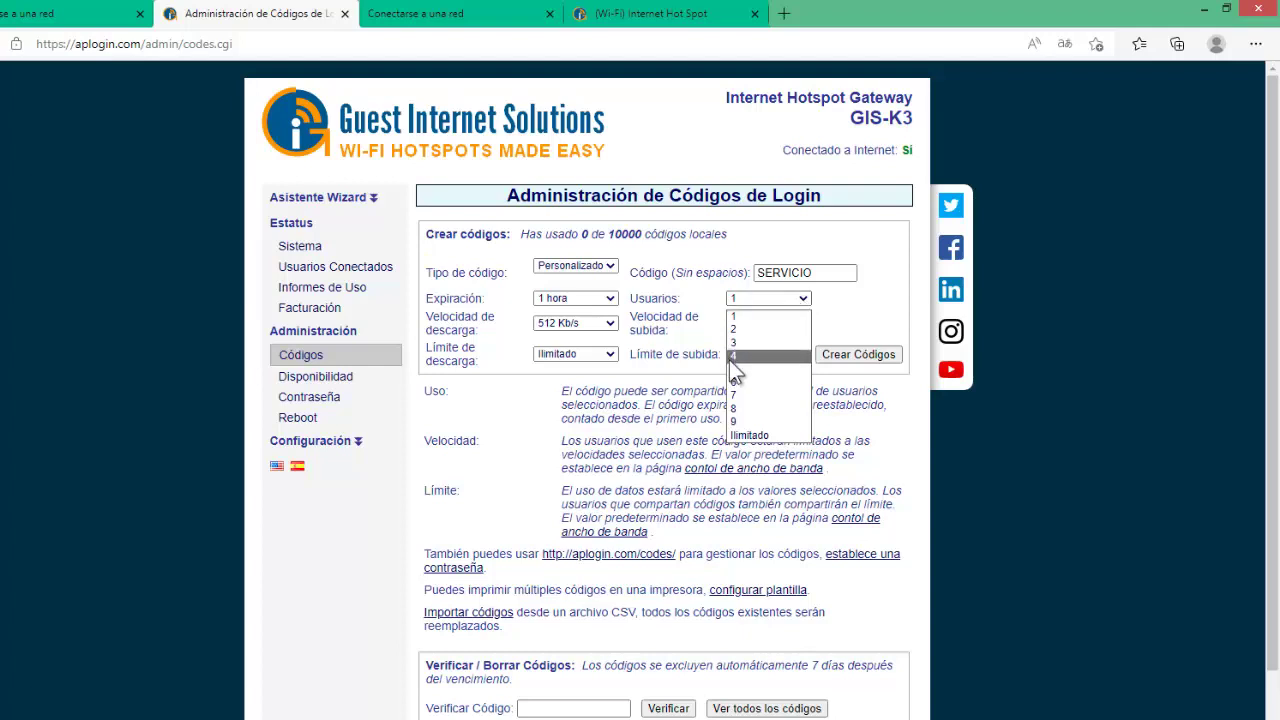
click(760, 435)
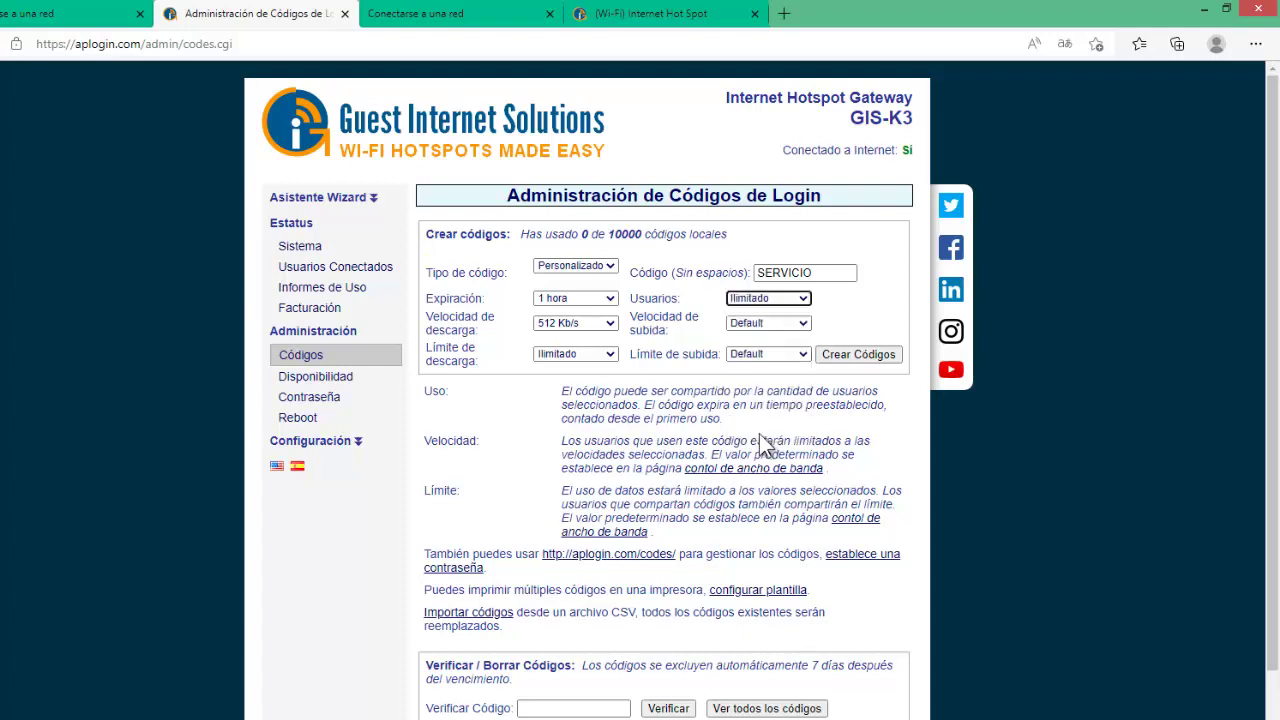
click(792, 300)
click(757, 318)
click(790, 323)
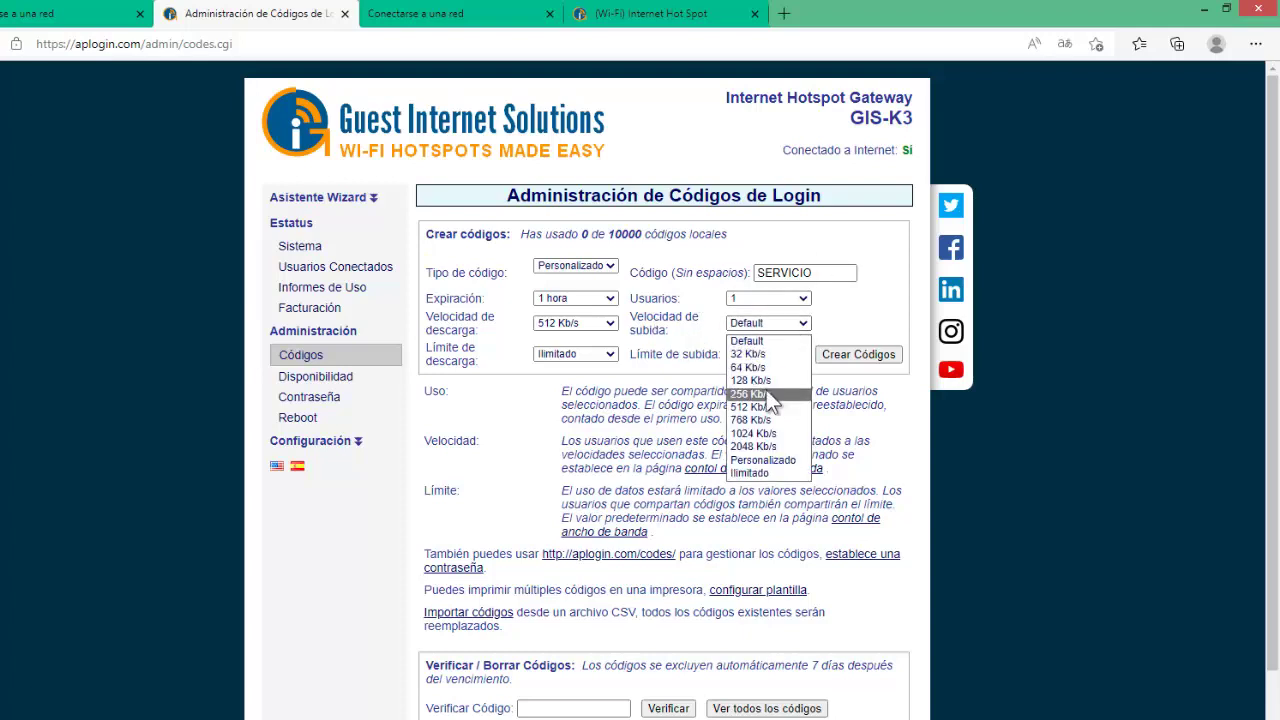
click(758, 406)
click(808, 323)
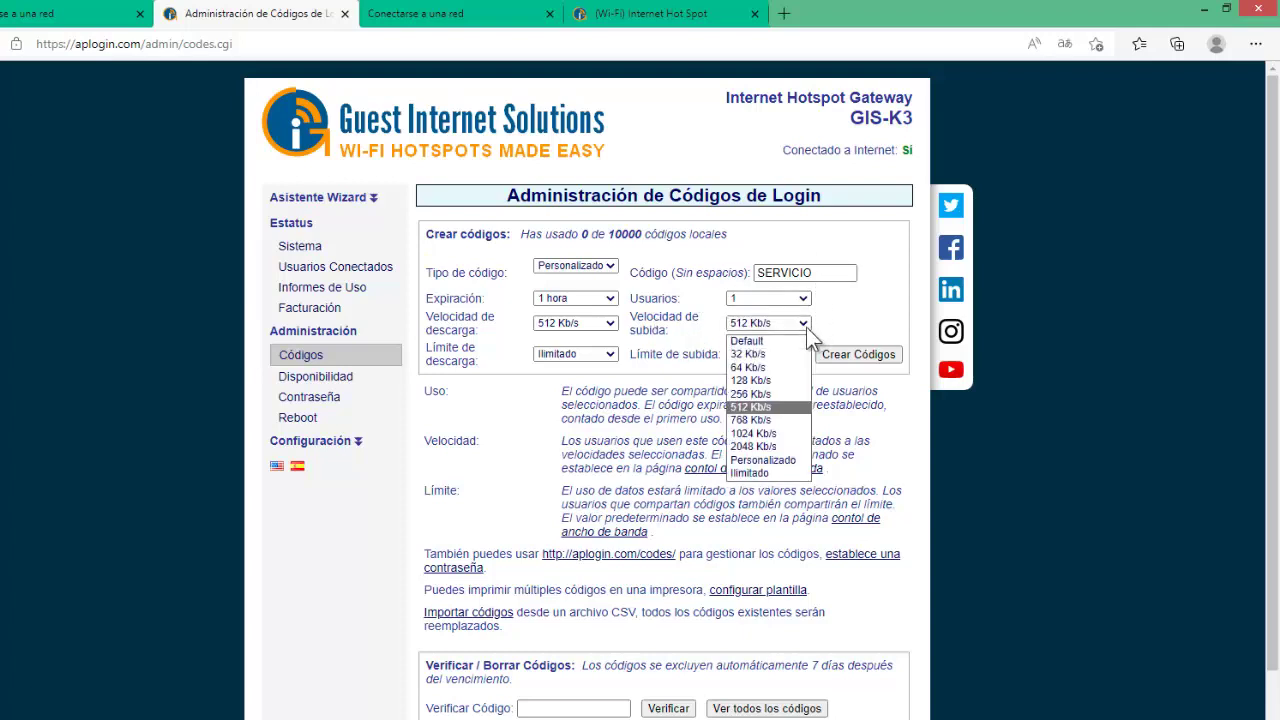
click(769, 394)
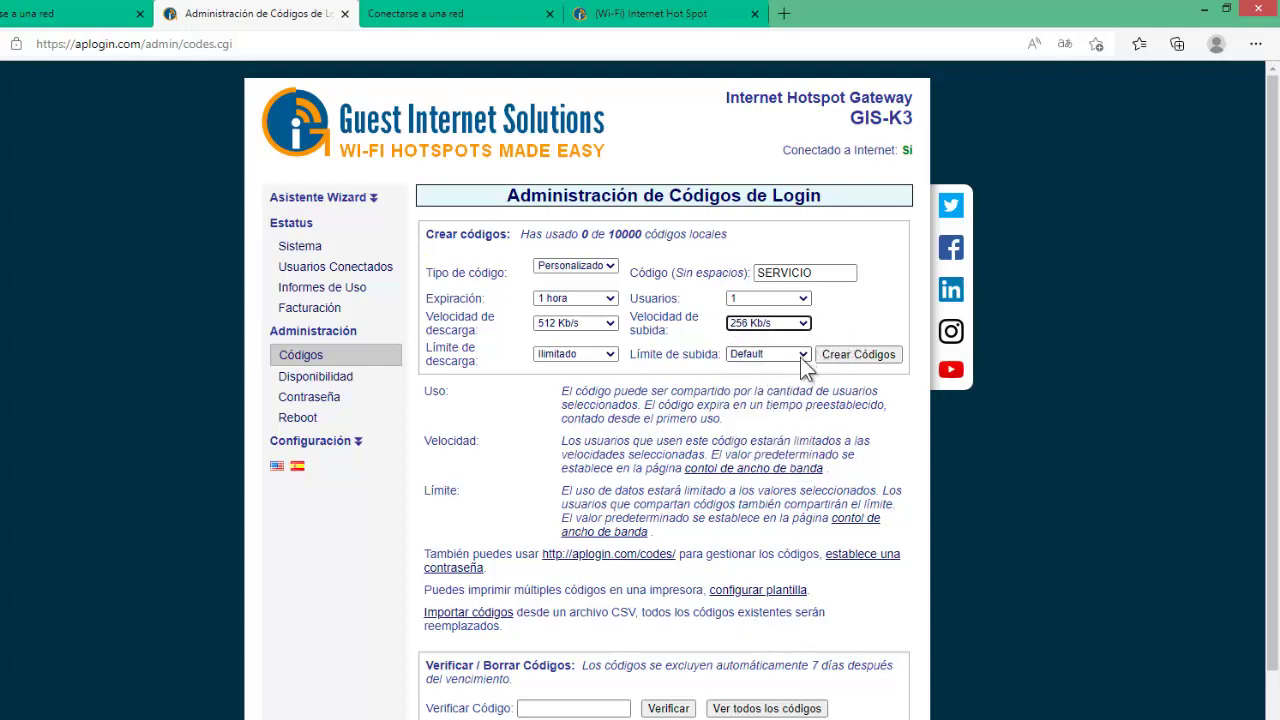
Set the upload limit to Ilimitado and create the SERVICIO code.
click(801, 356)
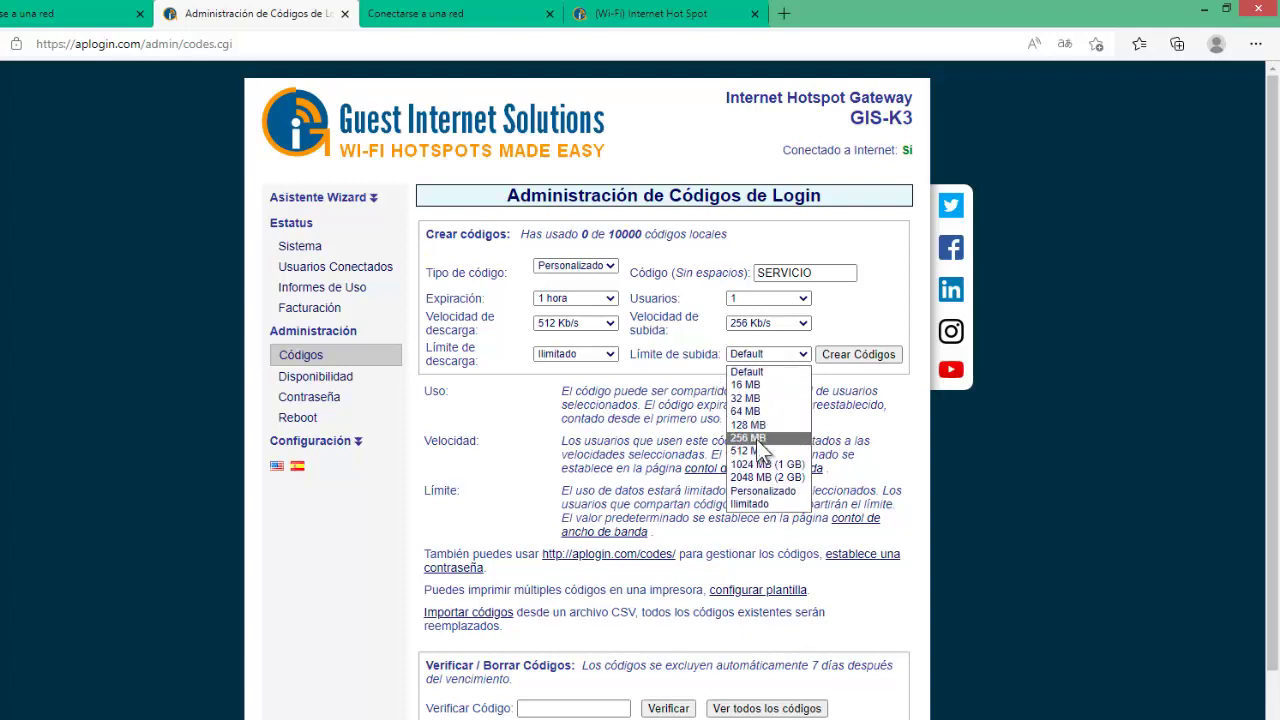
click(760, 503)
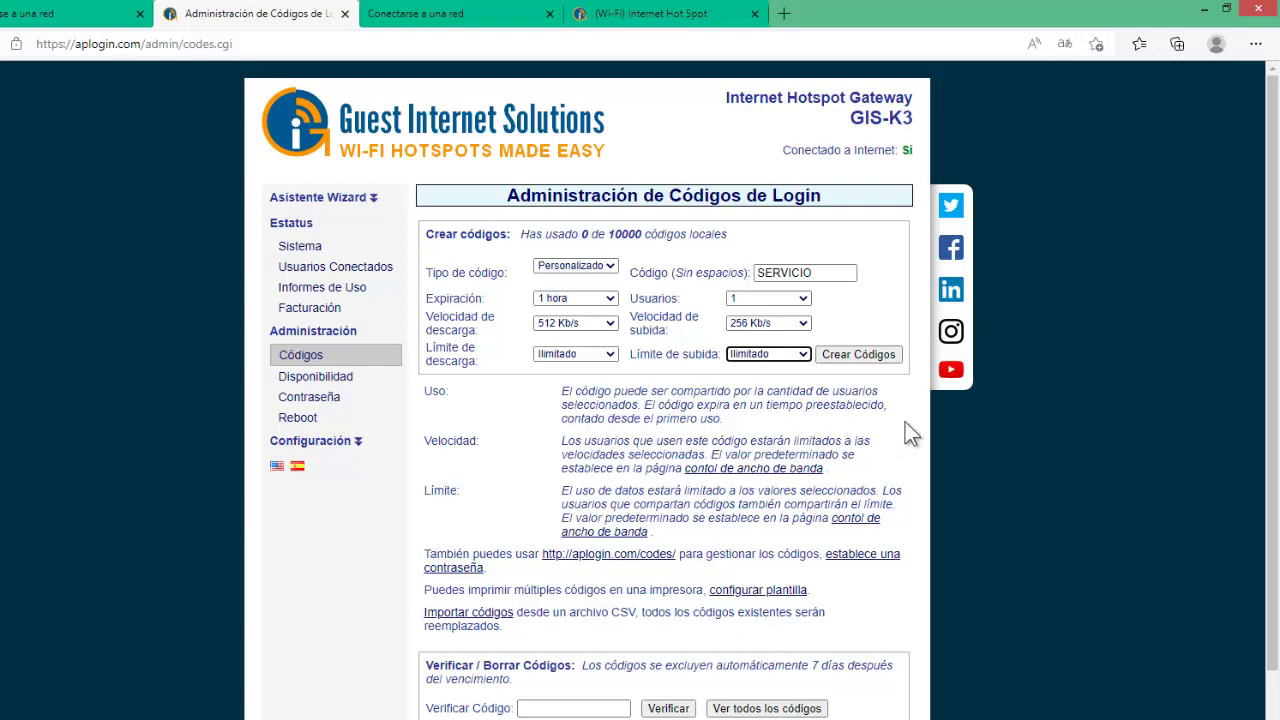
scroll(1275, 352, down, 1)
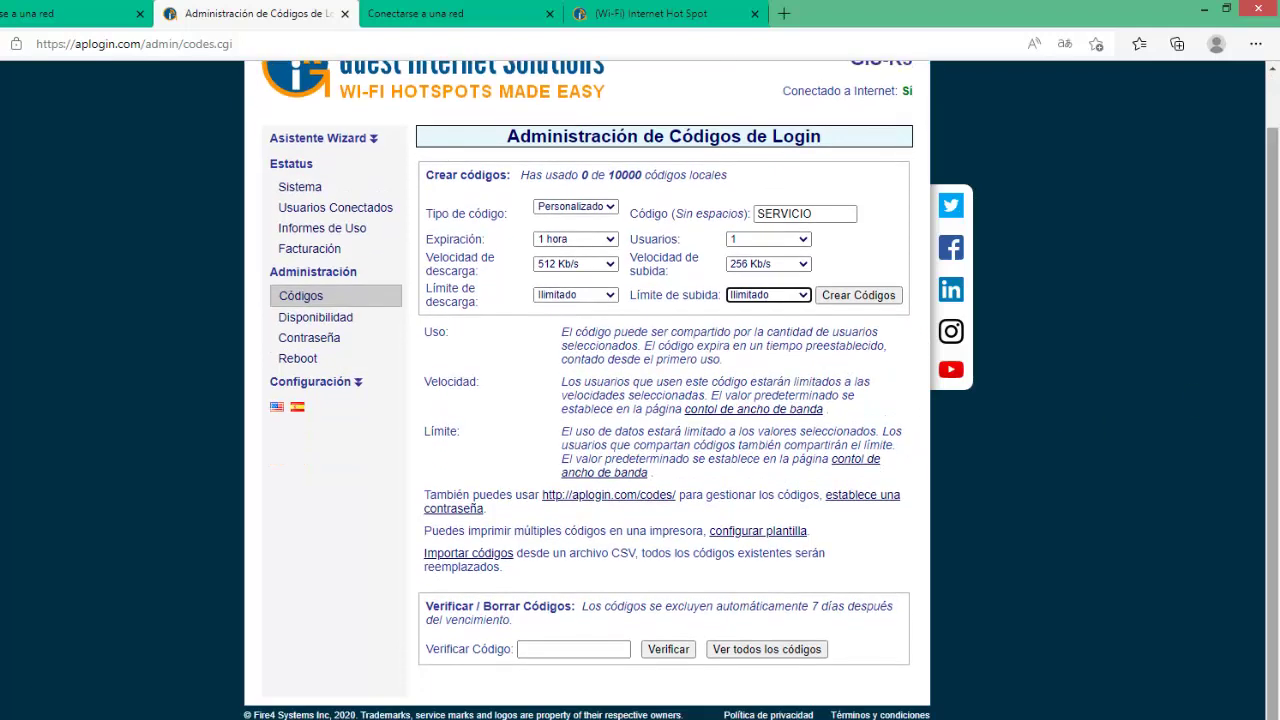
click(832, 297)
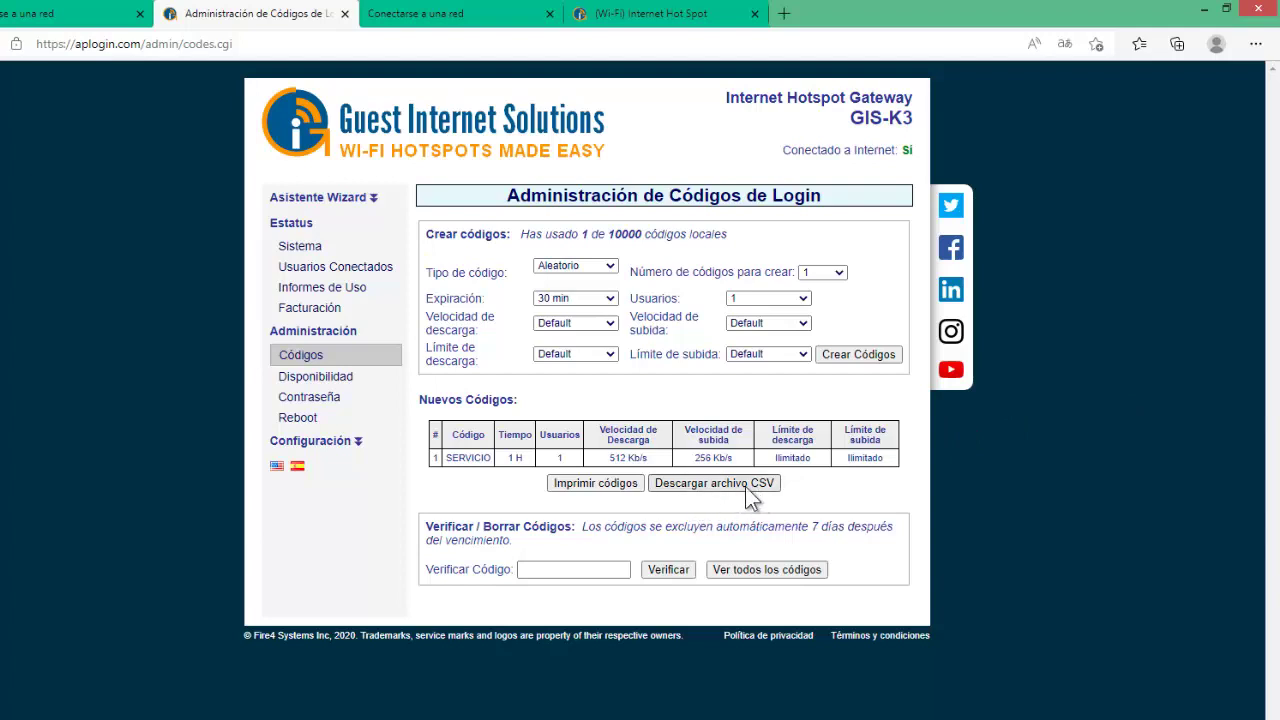
Print the SERVICIO code from the Nuevos Códigos table as an access ticket.
click(577, 489)
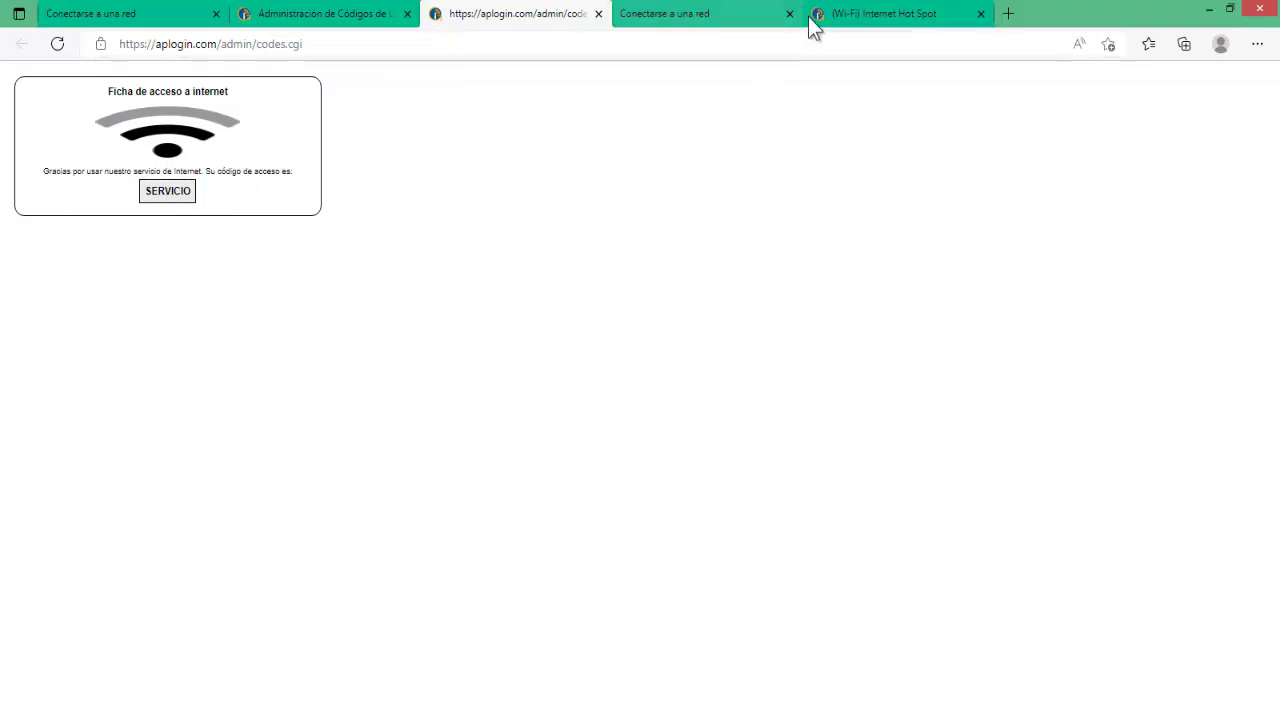
On the Internet Hot Spot page, enter the code SERVICIO and choose Conectar y aceptar.
click(893, 18)
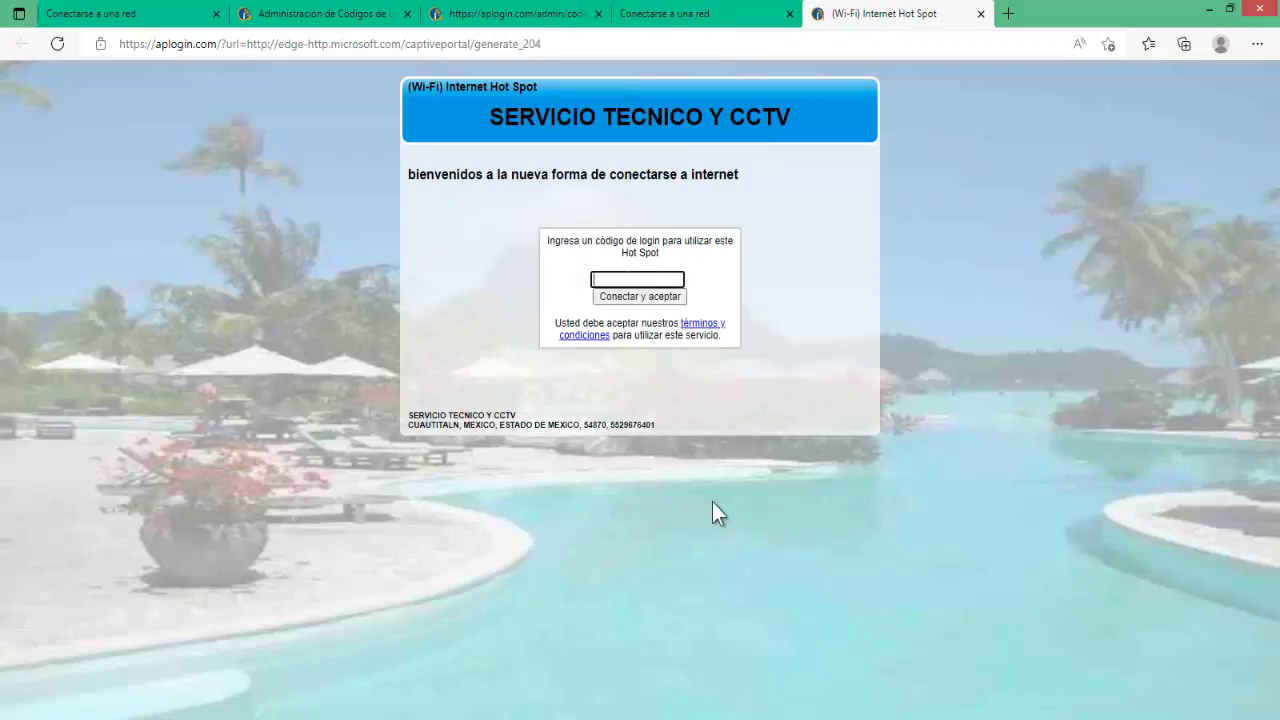
text(123)
key(BackSpace)
key(BackSpace)
key(BackSpace)
text(********)
click(673, 280)
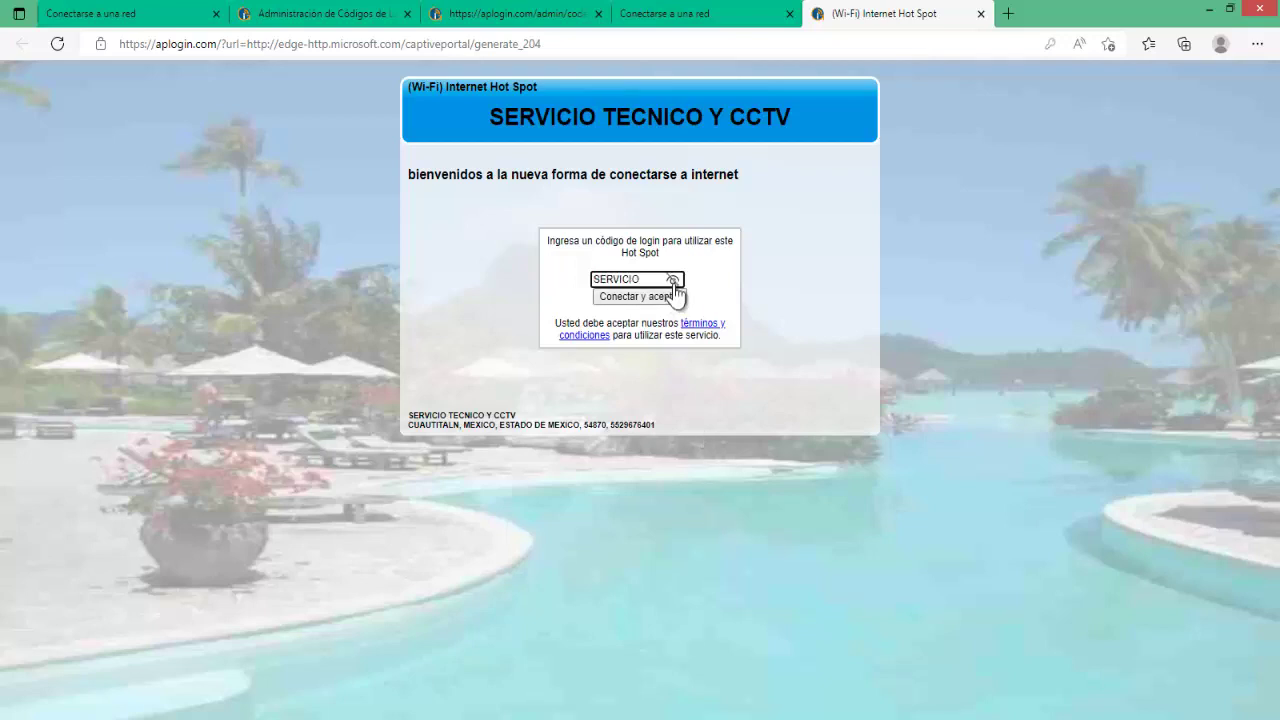
click(626, 298)
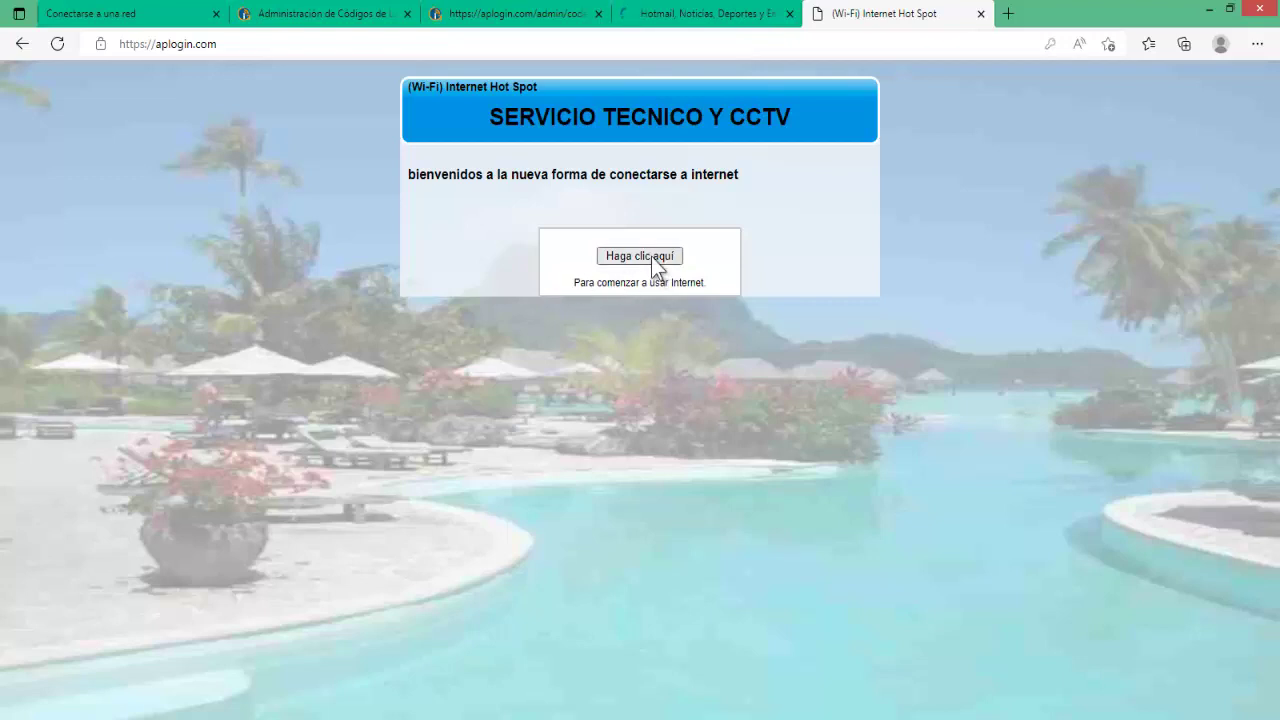
Start the one-hour internet session, then enlarge and minimize the countdown popup.
click(640, 256)
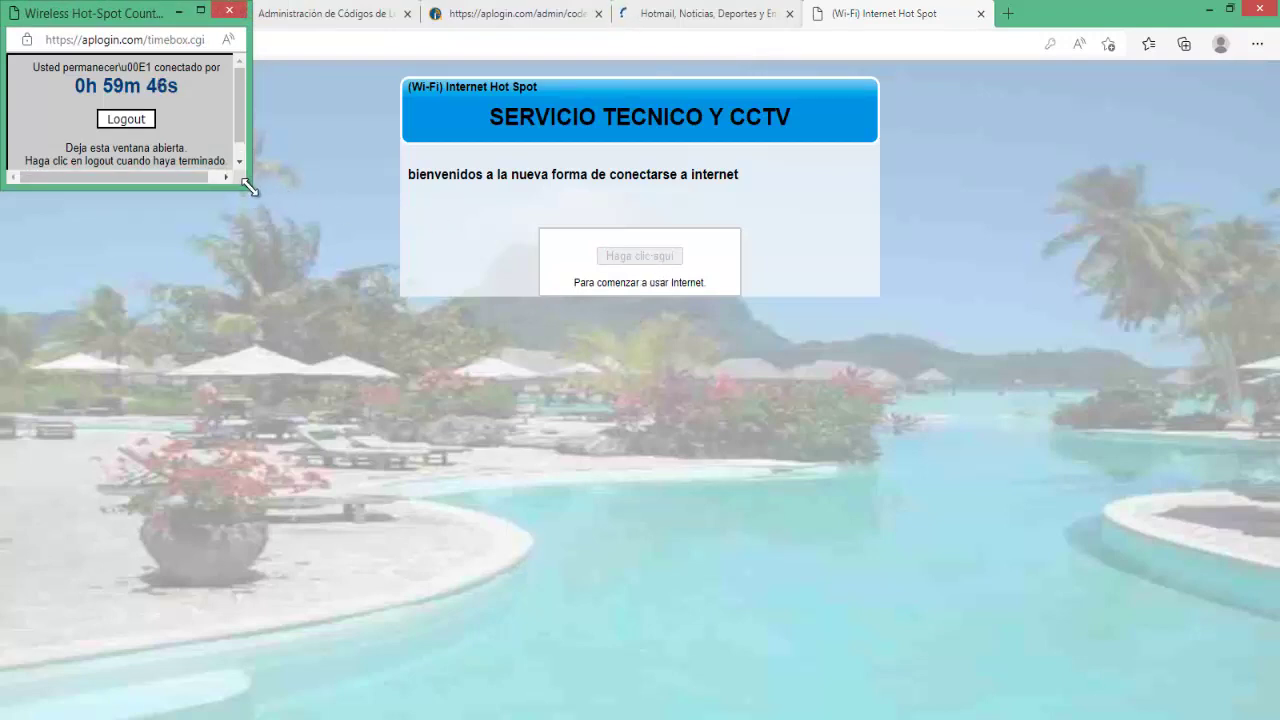
drag(247, 184, 508, 457)
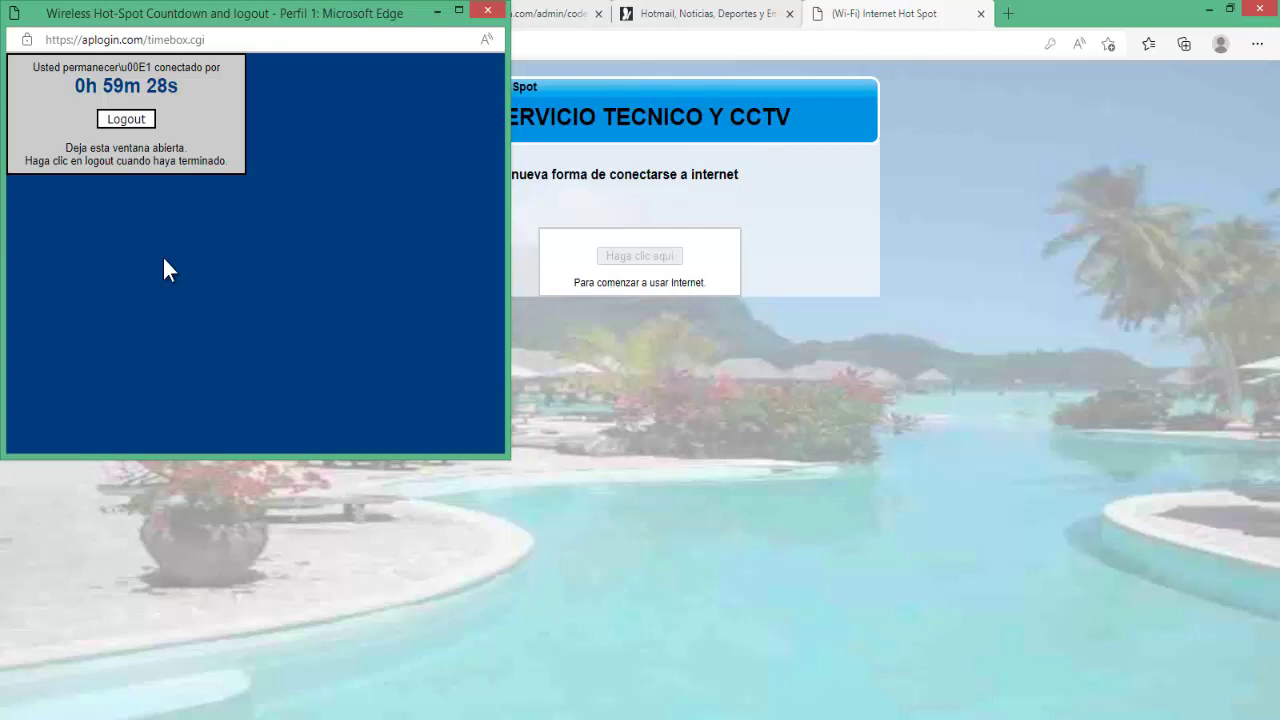
click(437, 11)
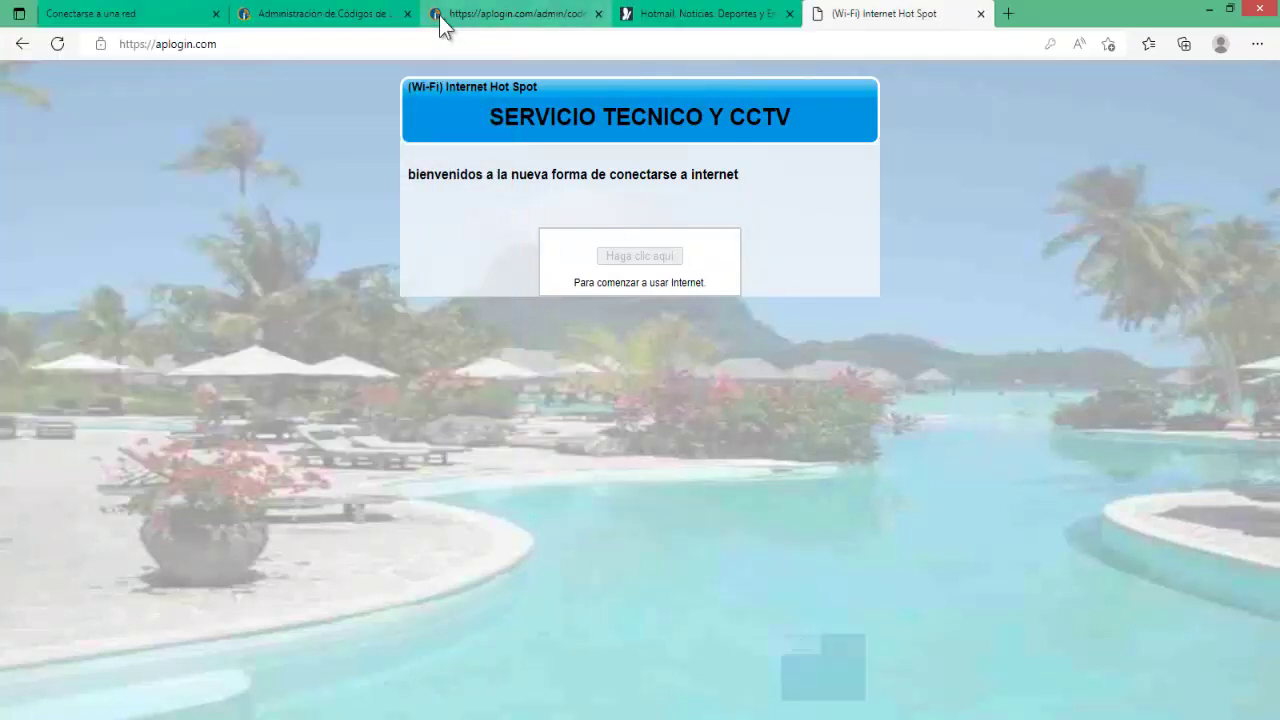
Check the MSN page in Edge, then open a new tab in Chrome.
click(677, 22)
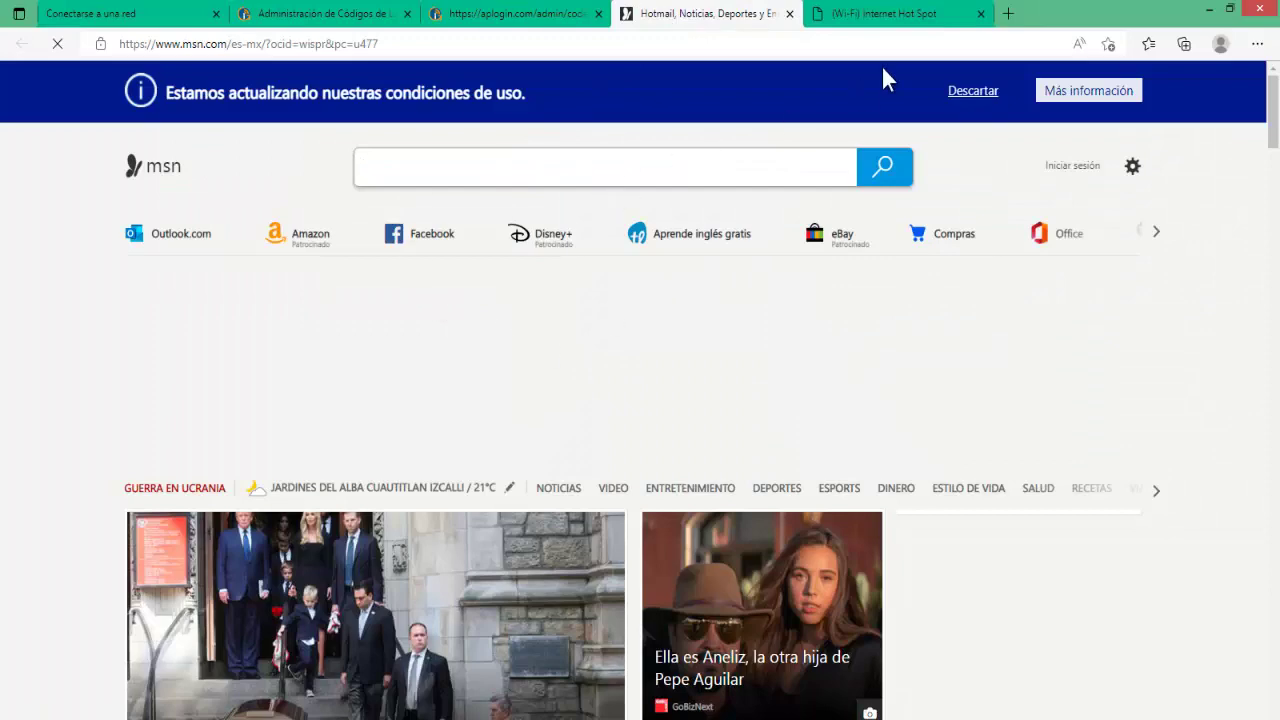
click(1209, 10)
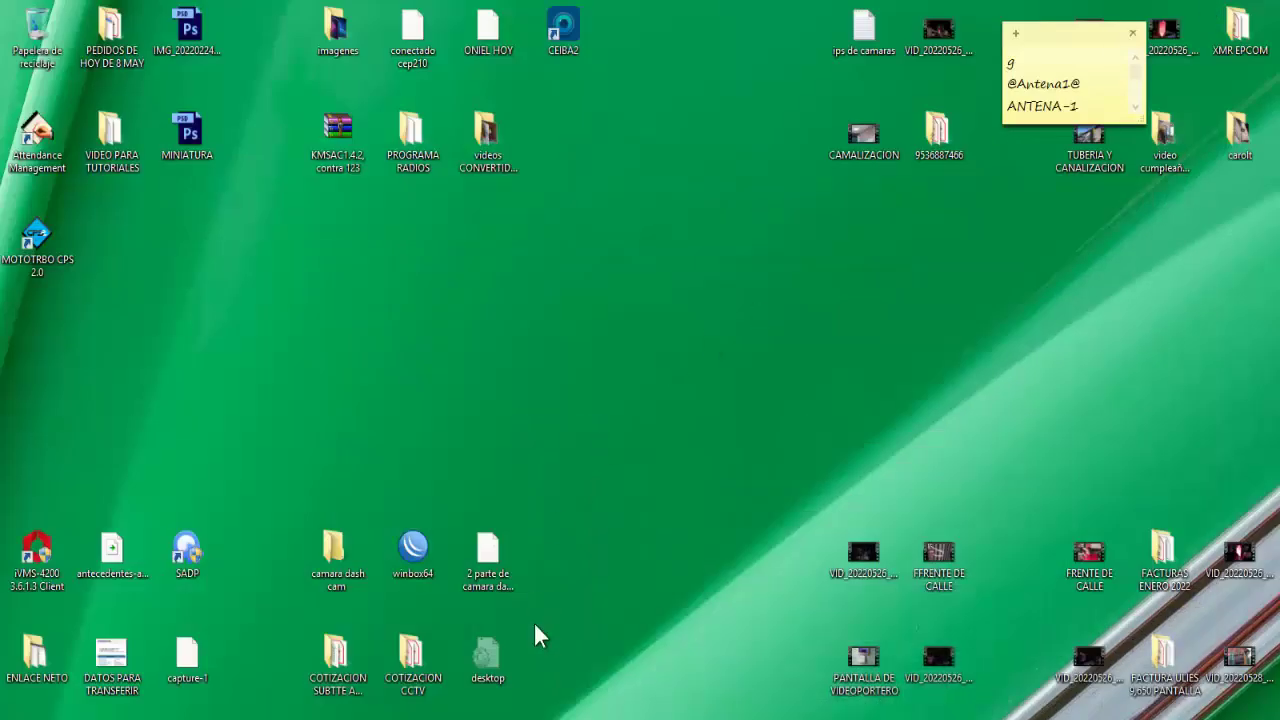
click(877, 712)
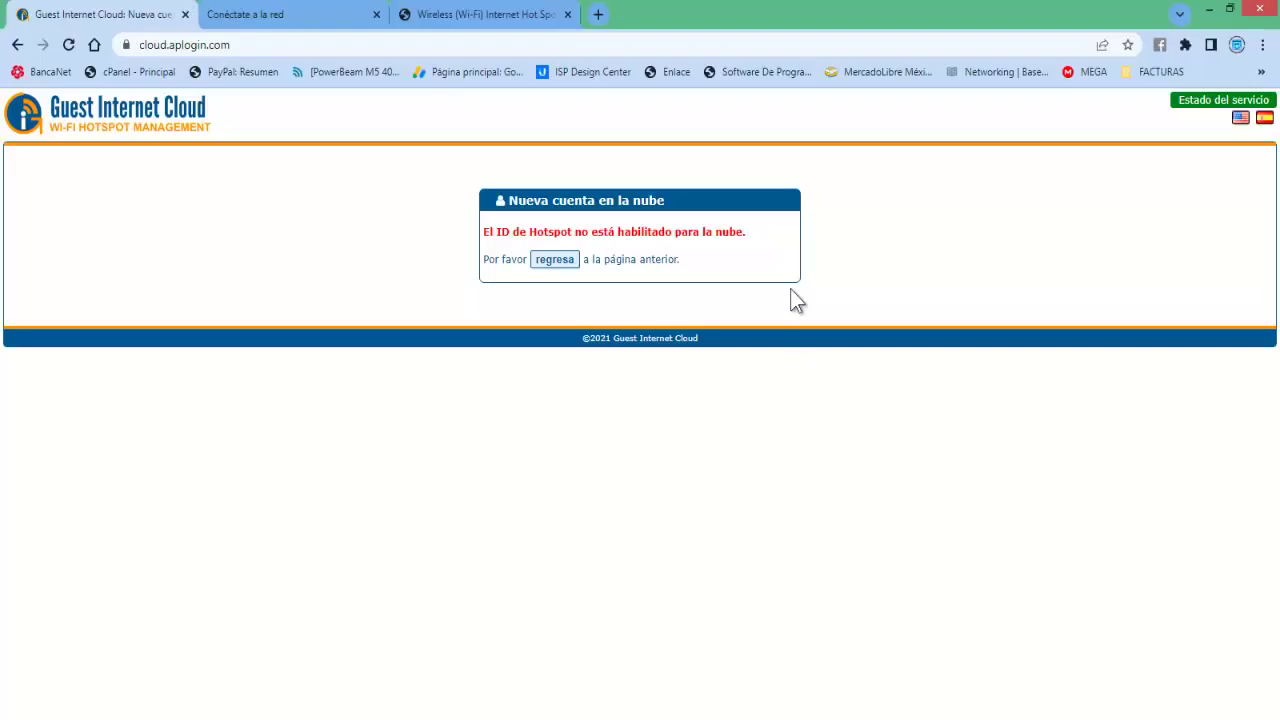
click(597, 14)
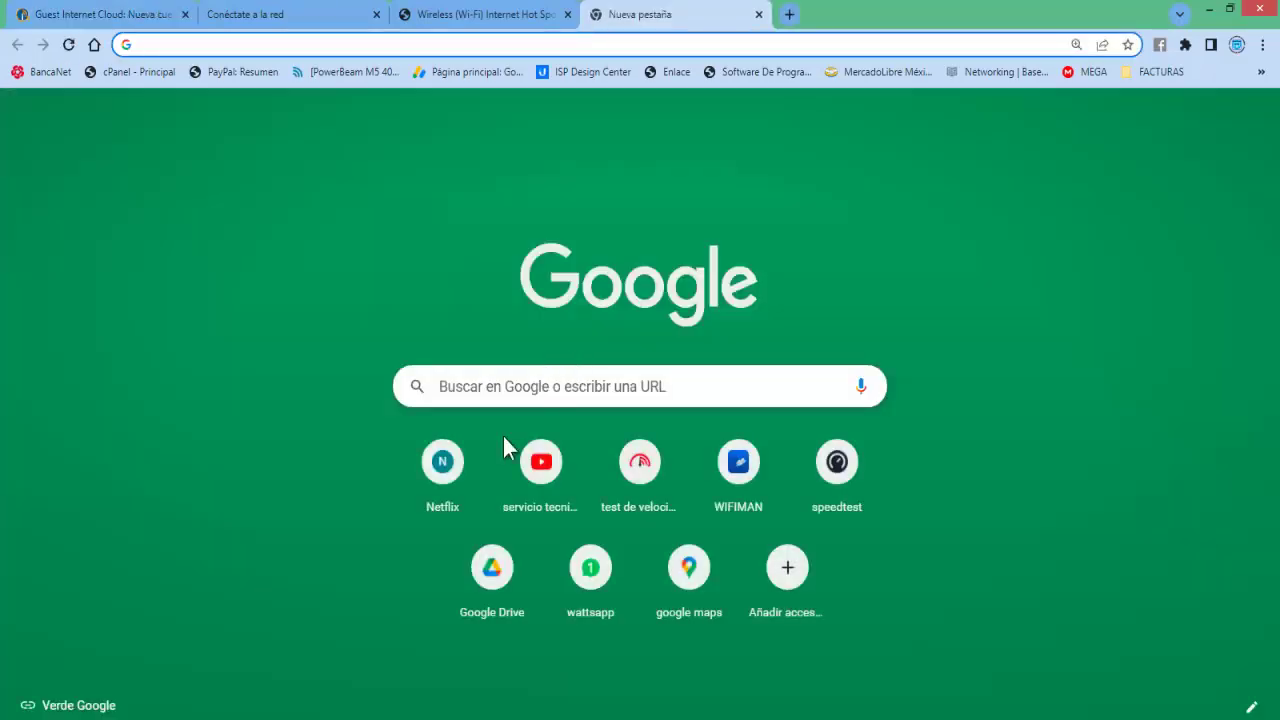